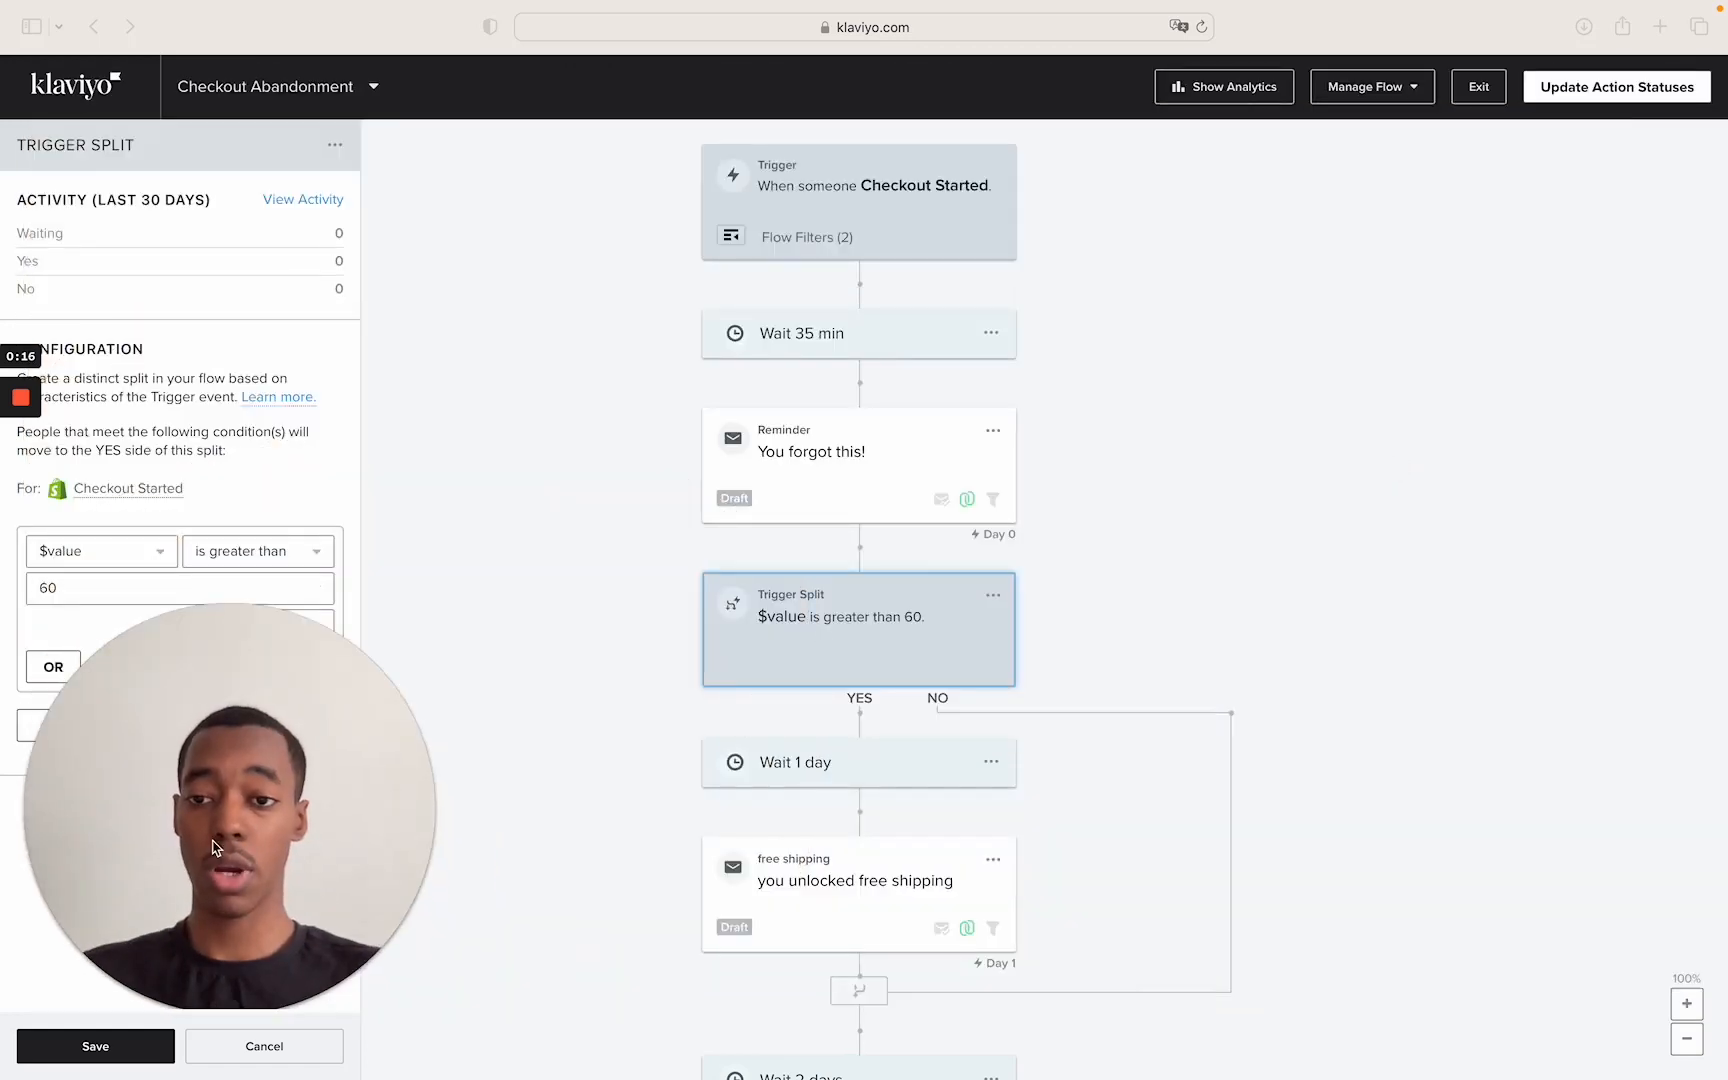
Review the Checkout Abandonment flow from its Checkout Started trigger through the trigger split and conditional split branches.
{"action": "scroll", "coordinate": [1178, 546], "scroll_direction": "down", "scroll_amount": 2}
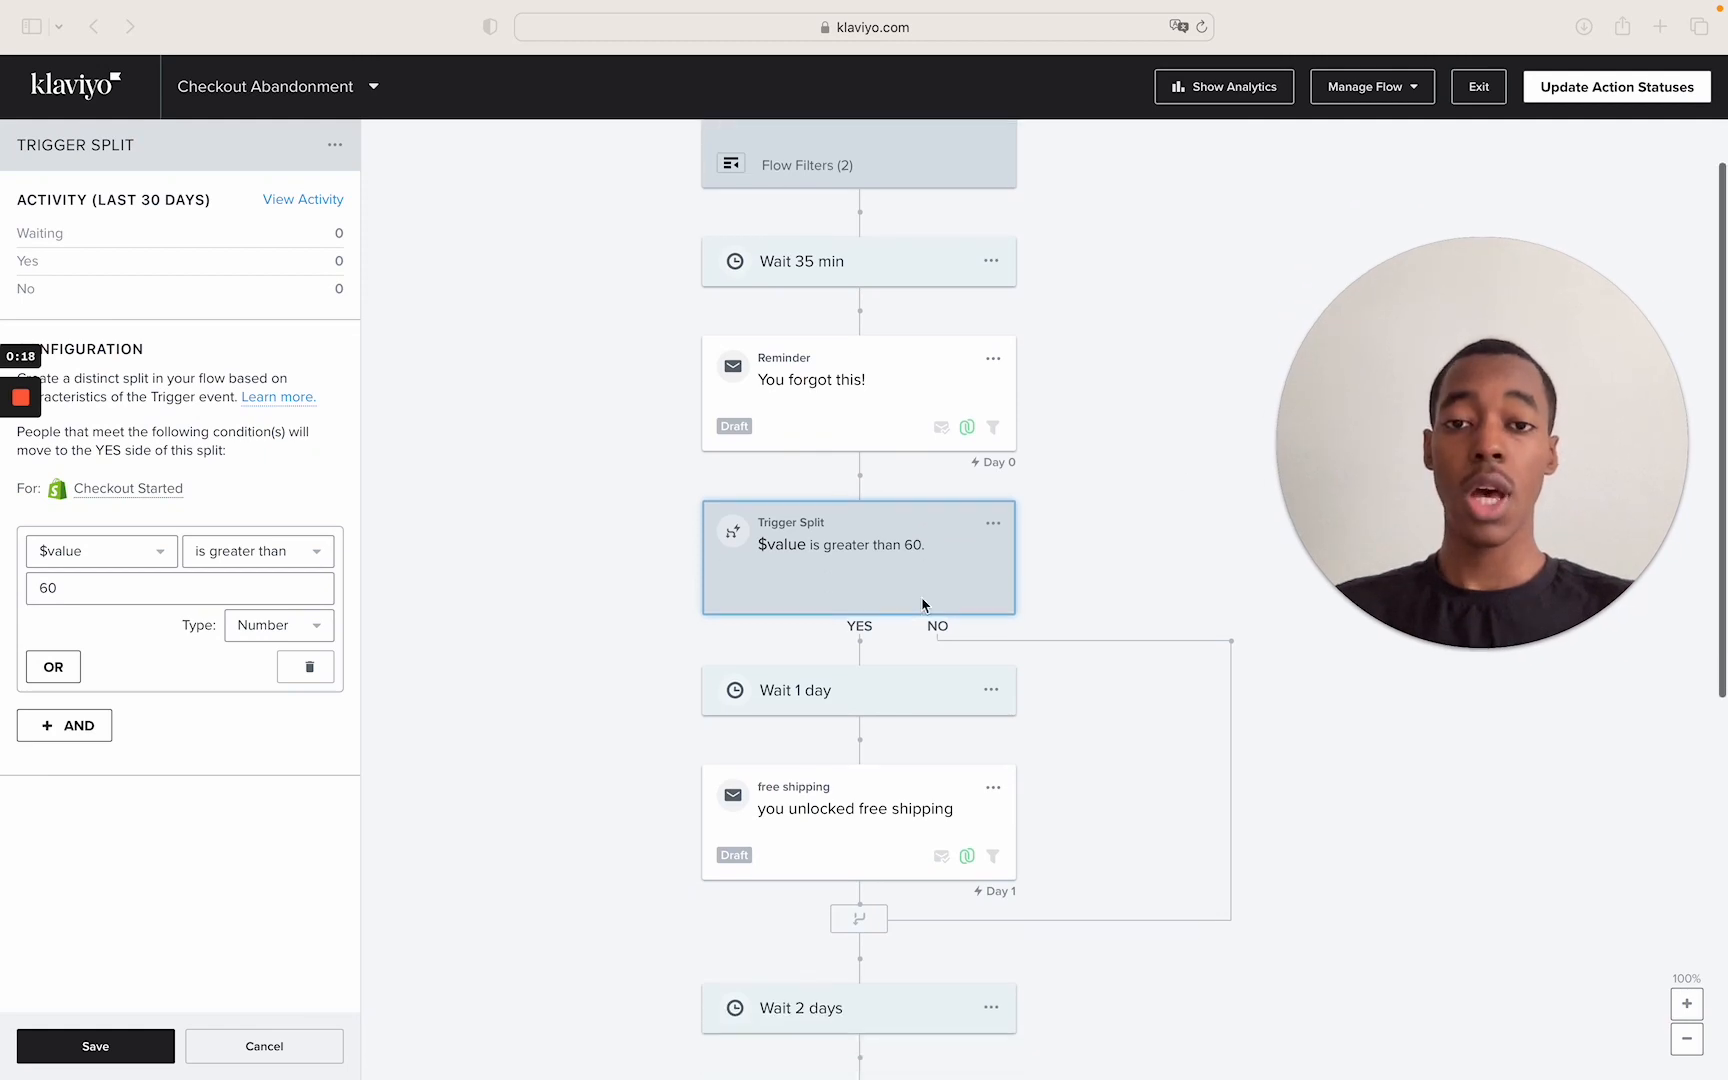
{"action": "scroll", "coordinate": [918, 606], "scroll_direction": "up", "scroll_amount": 2}
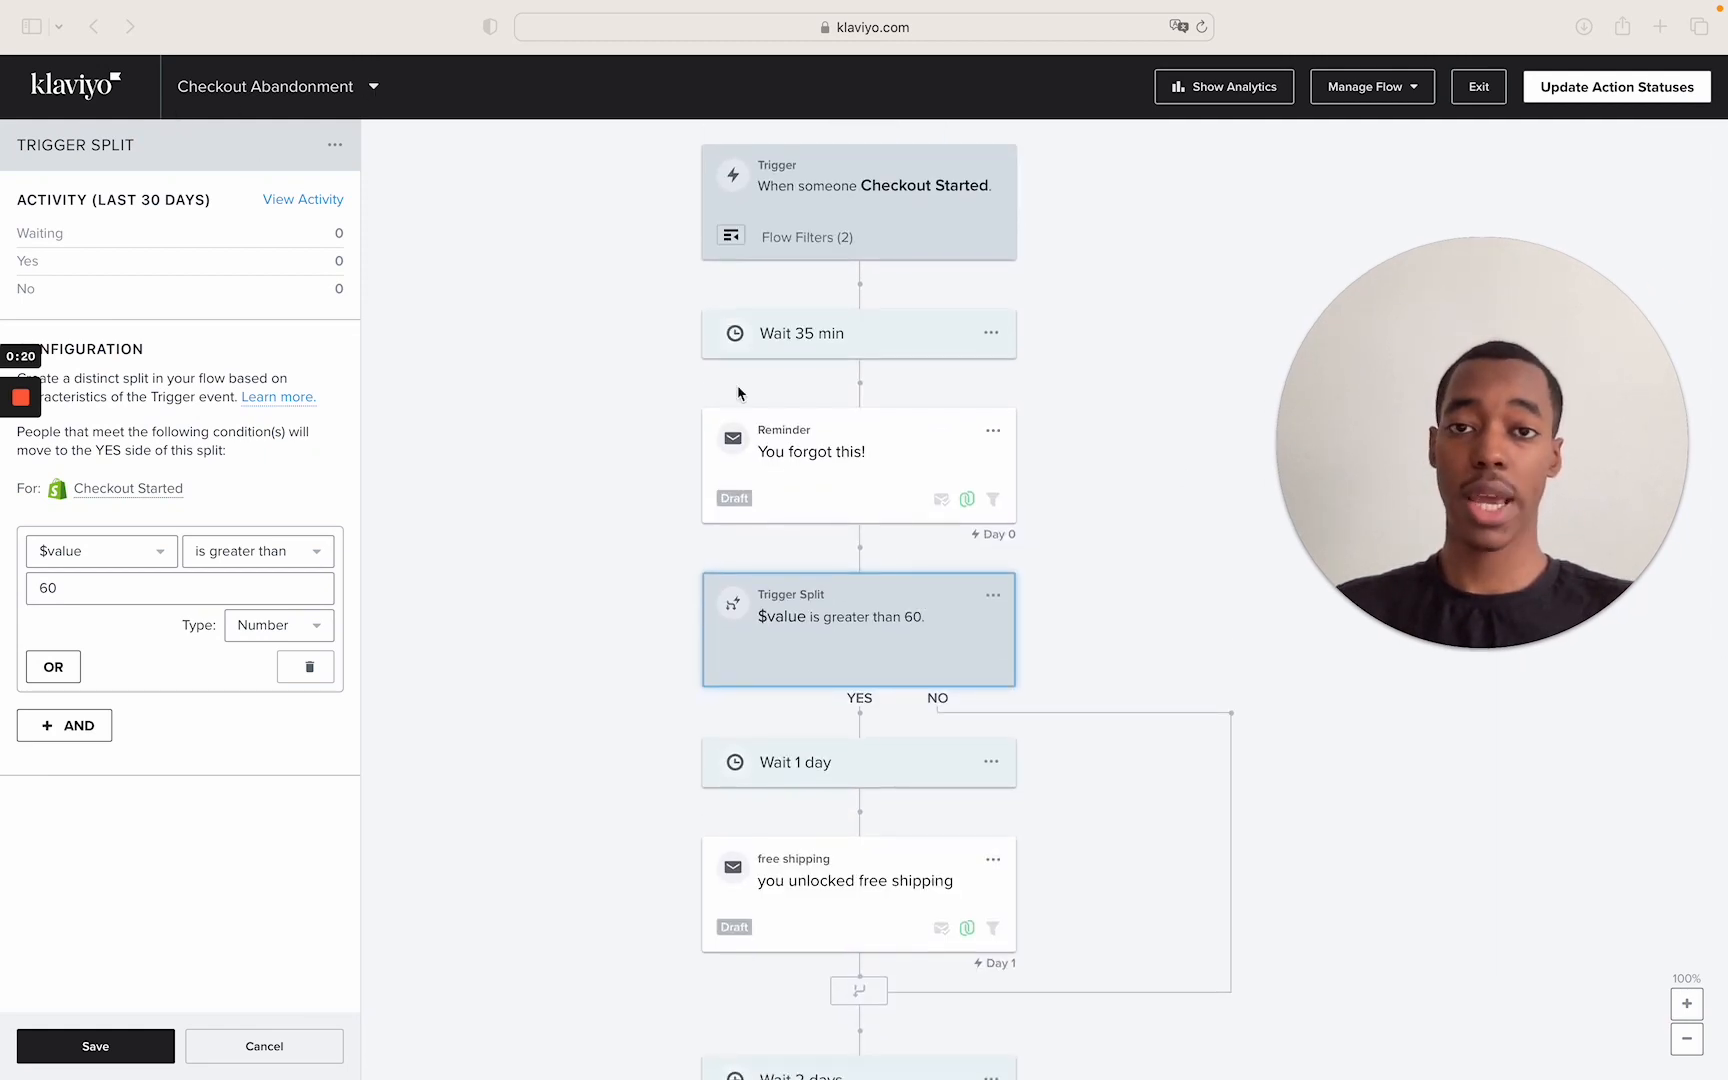
{"action": "scroll", "coordinate": [737, 385], "scroll_direction": "down", "scroll_amount": 5}
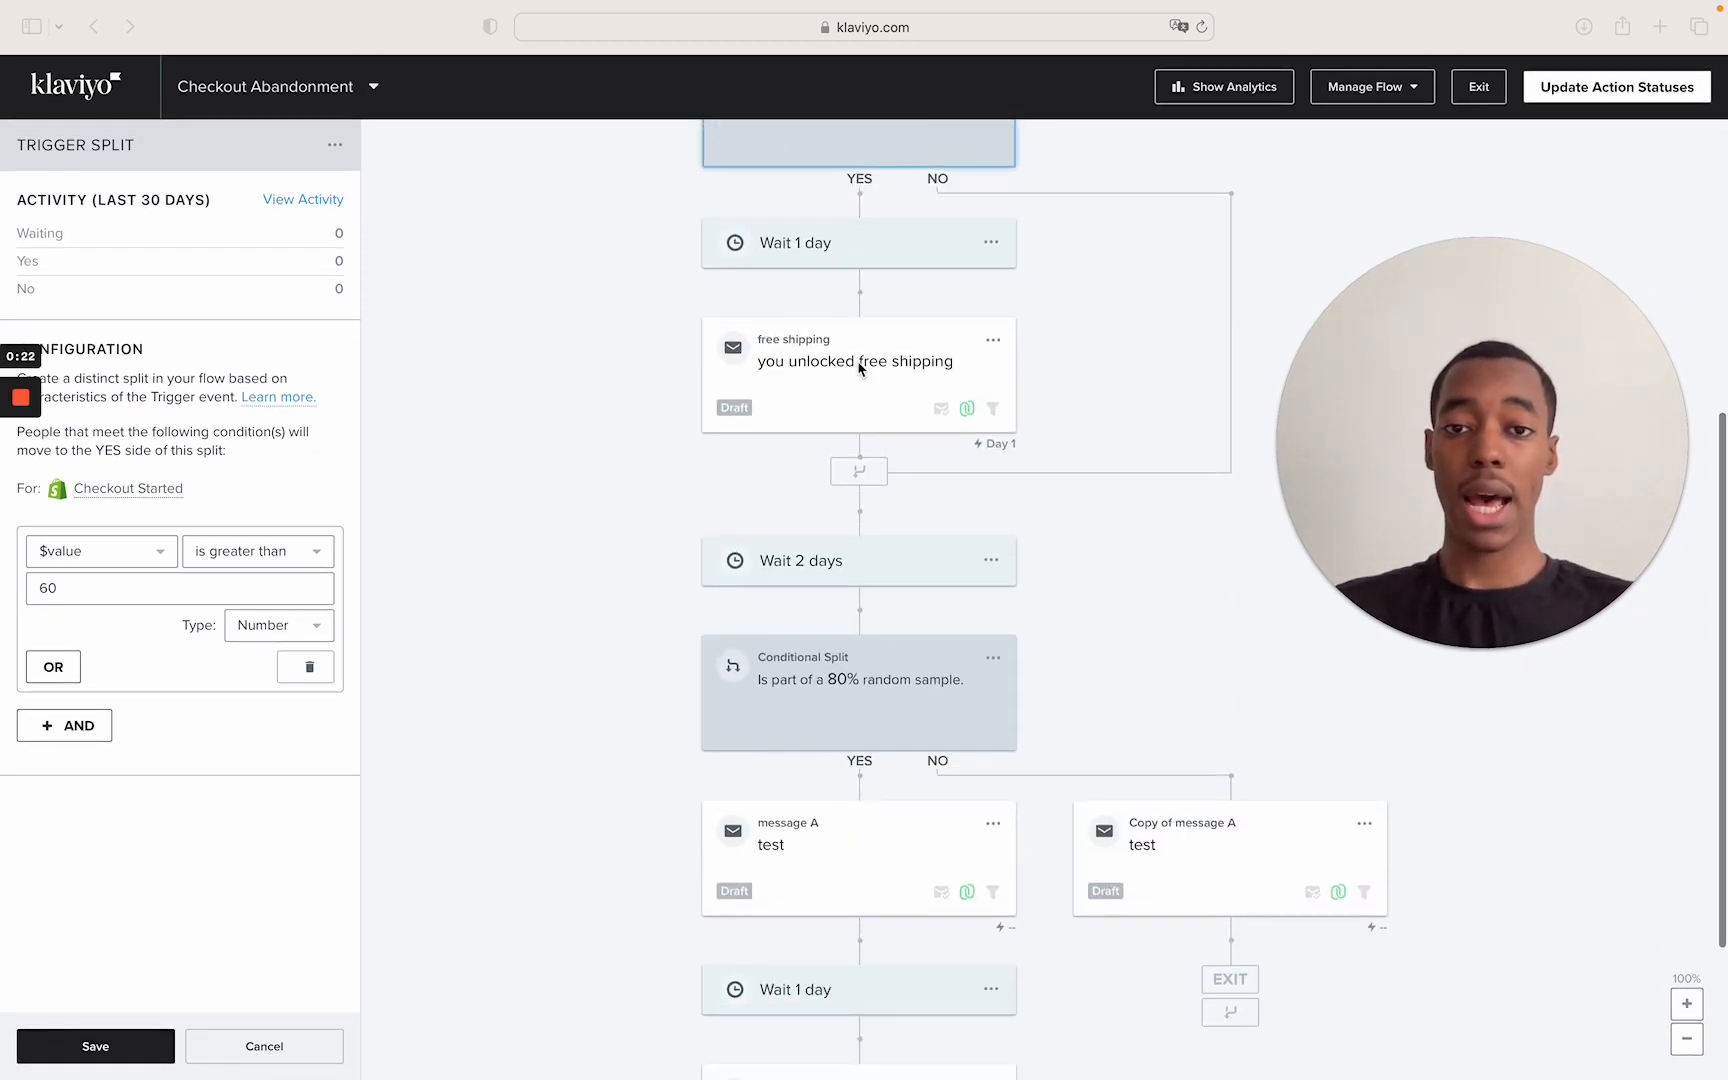
{"action": "scroll", "coordinate": [858, 365], "scroll_direction": "up", "scroll_amount": 2}
{"action": "scroll", "coordinate": [920, 757], "scroll_direction": "up", "scroll_amount": 4}
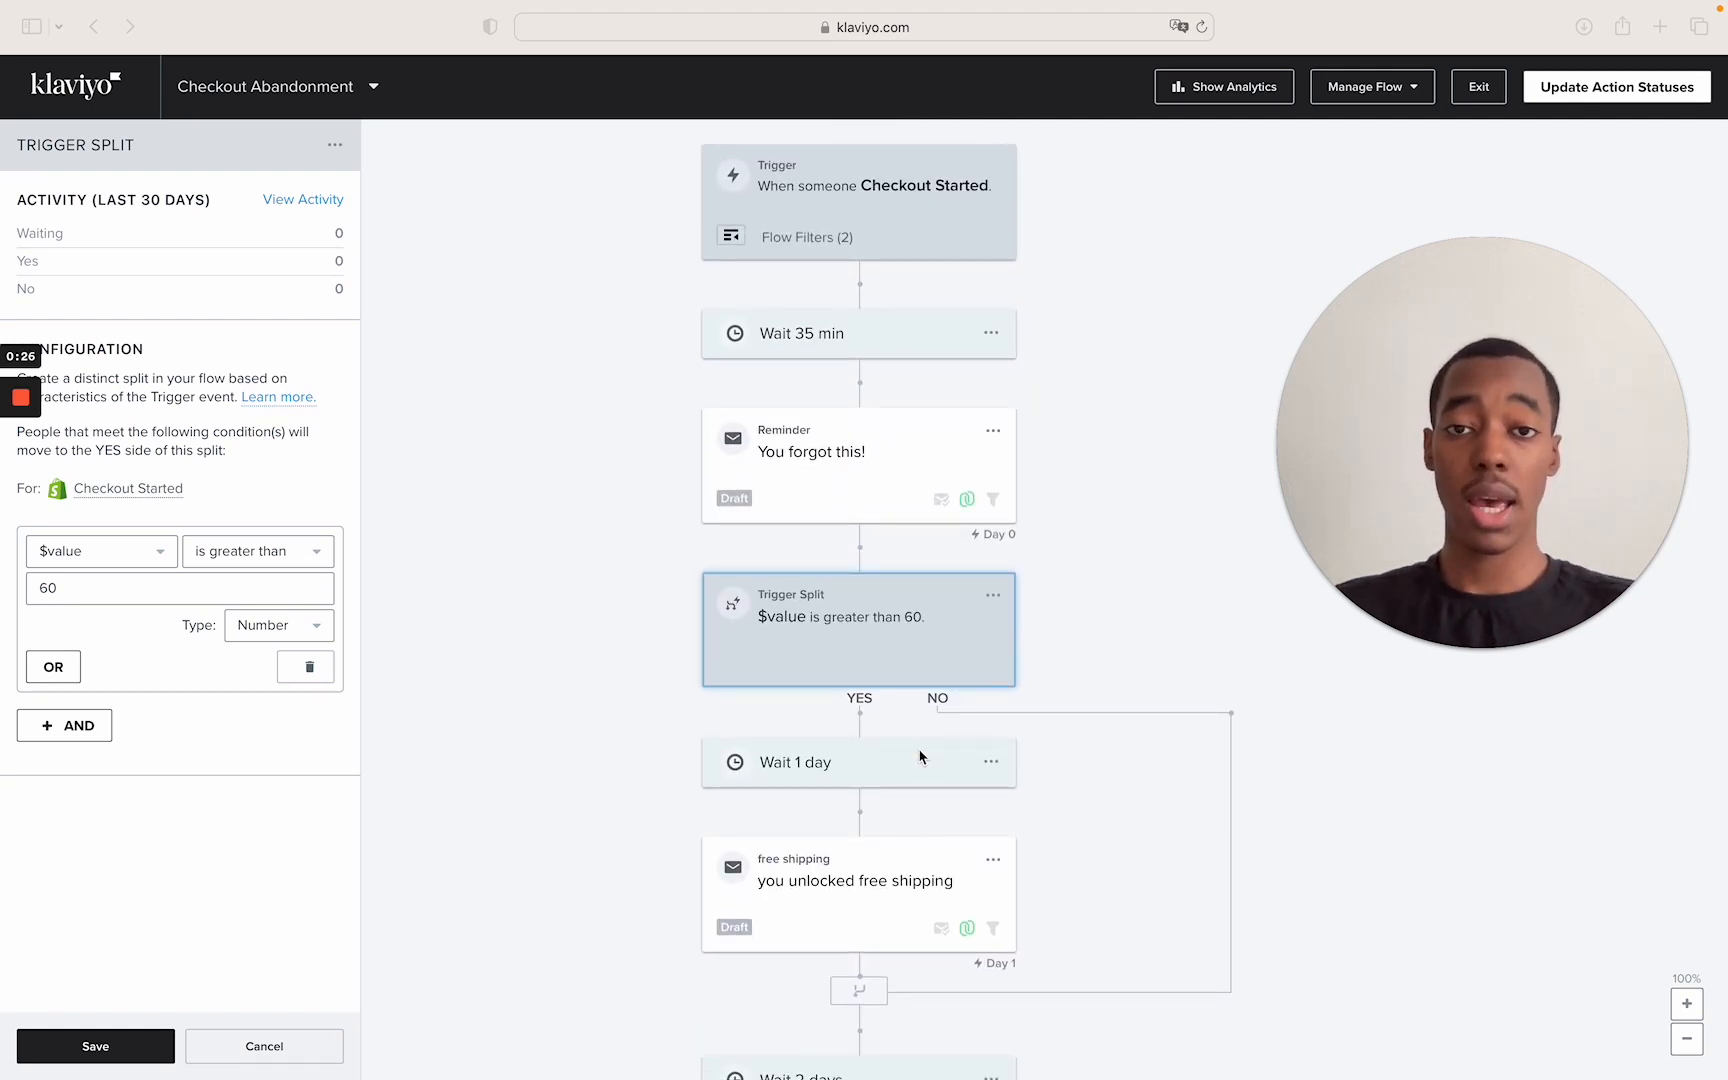
{"action": "scroll", "coordinate": [877, 777], "scroll_direction": "down", "scroll_amount": 2}
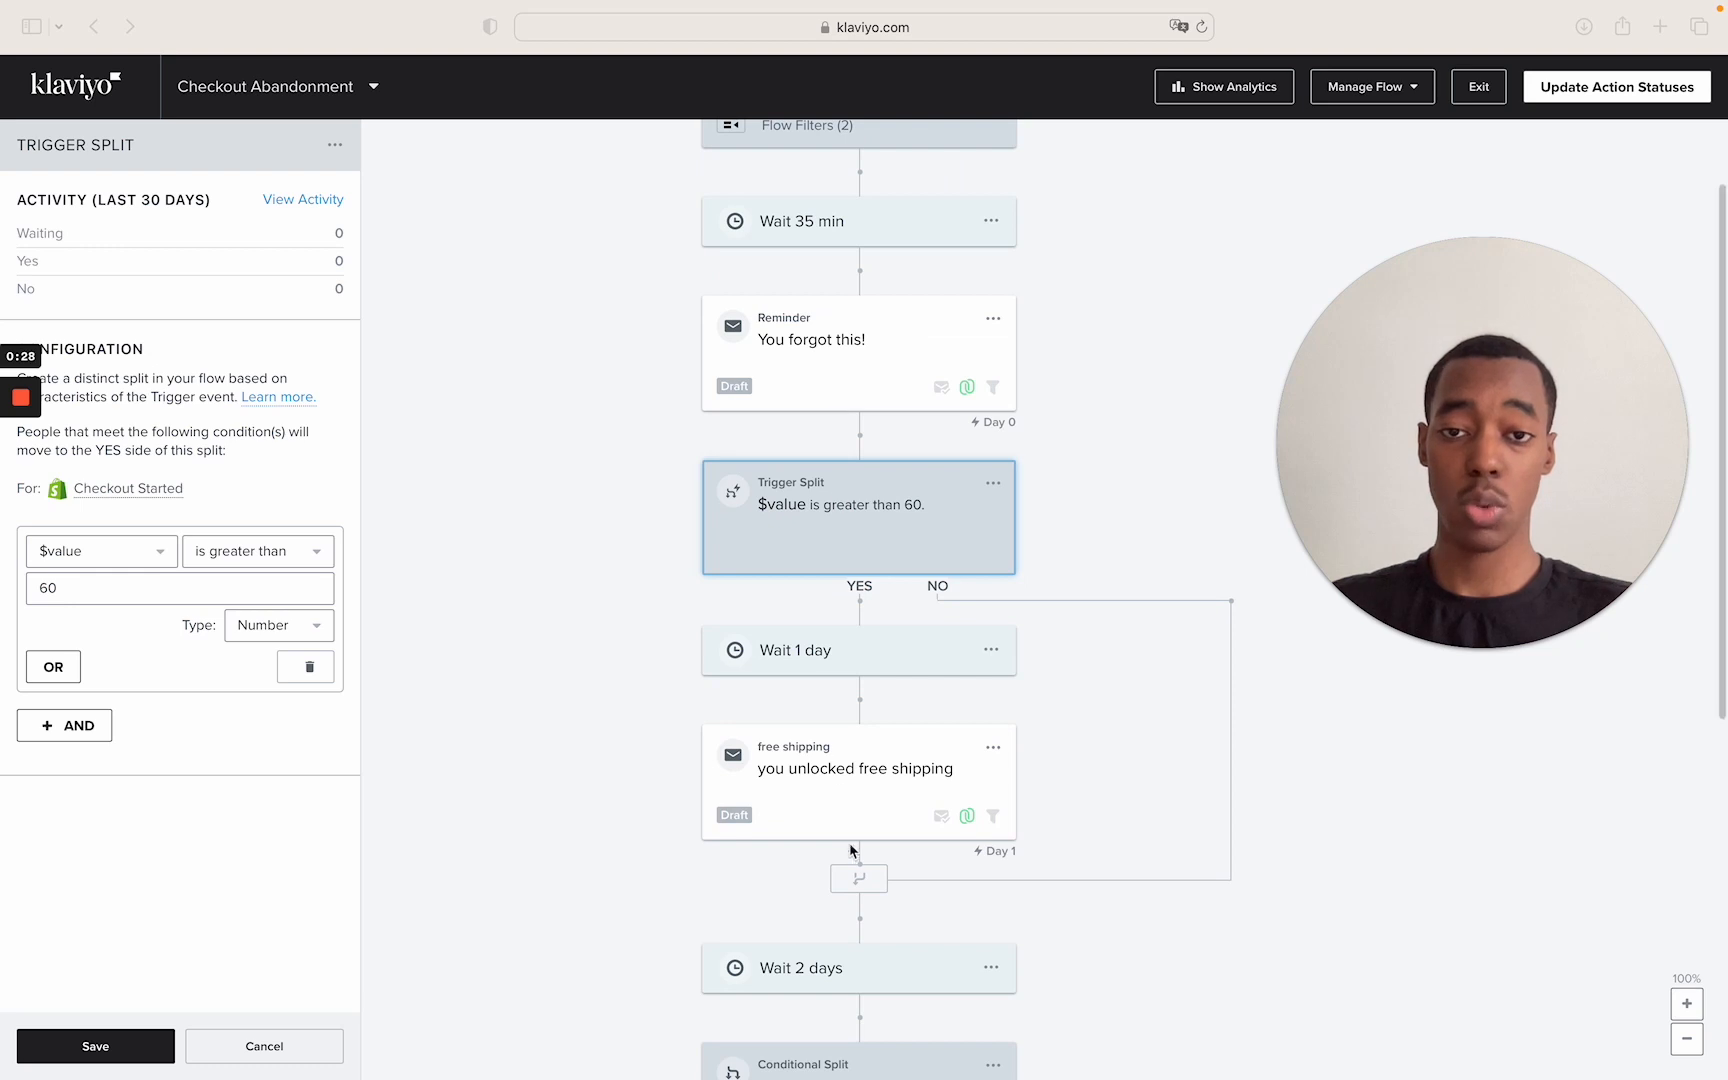
{"action": "scroll", "coordinate": [877, 700], "scroll_direction": "up", "scroll_amount": 2}
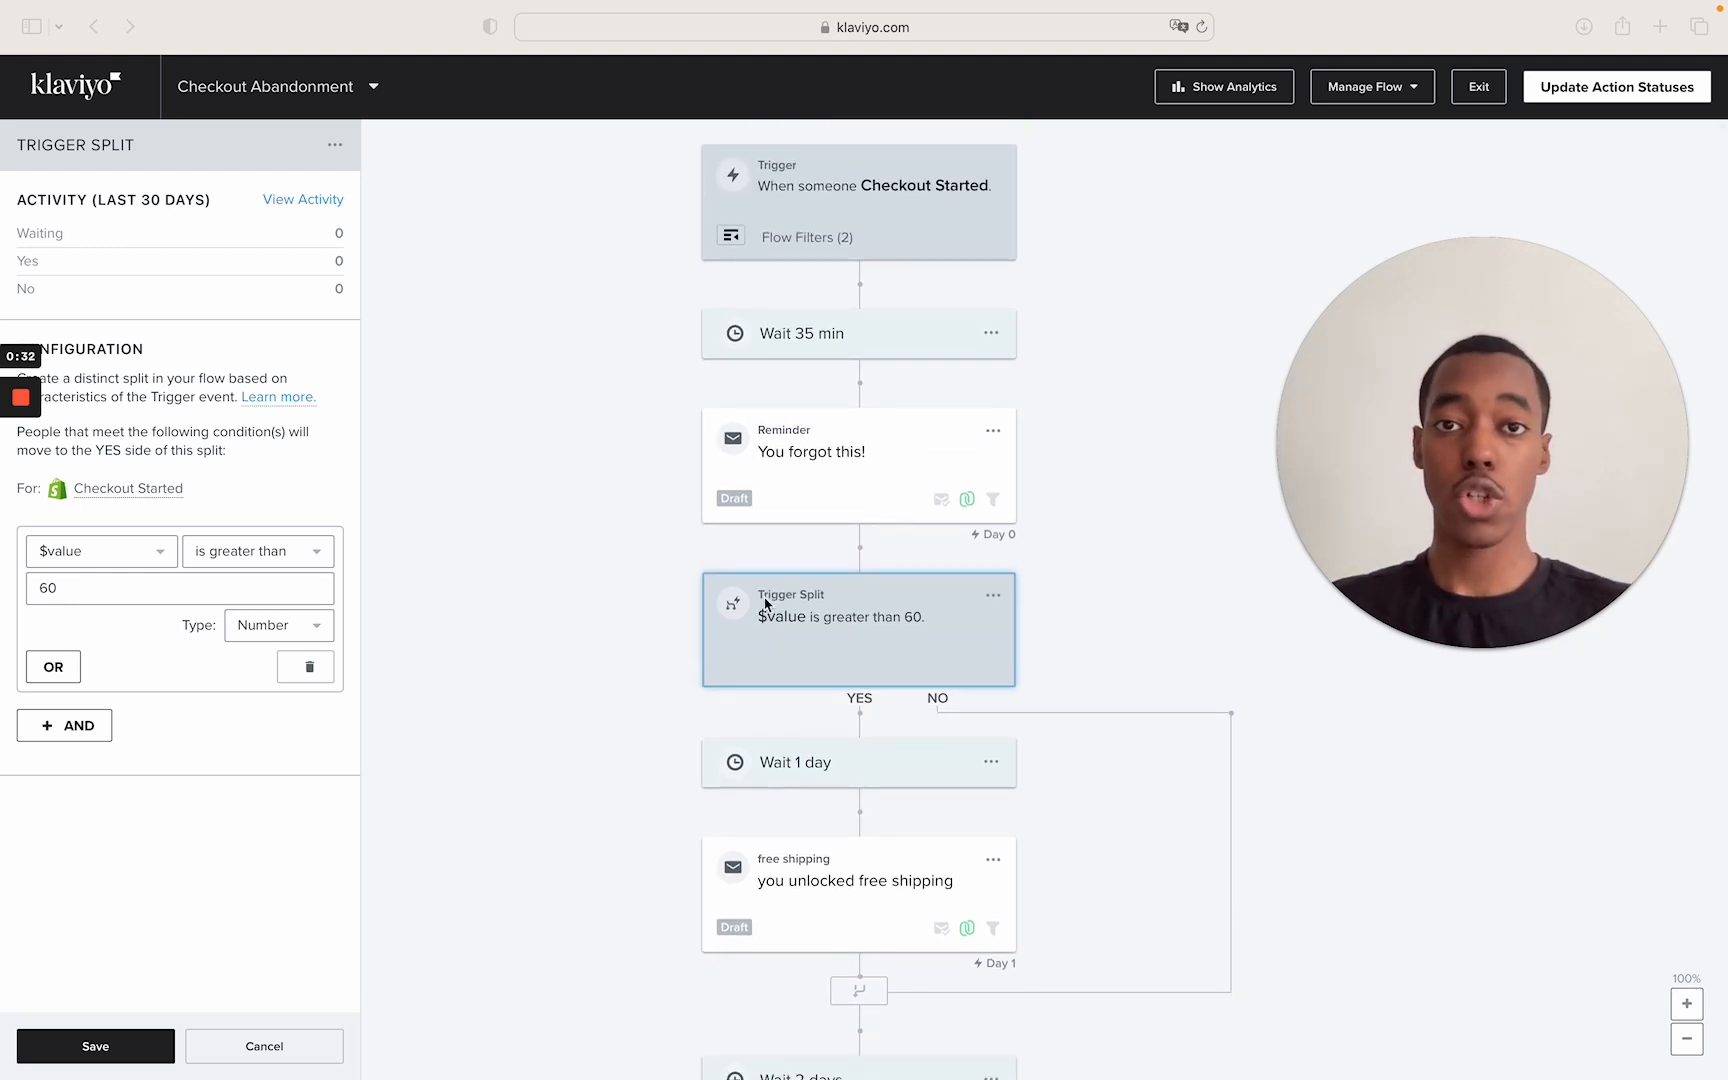
Examine the trigger split's condition settings and its YES and NO paths, and close the settings.
{"action": "left_click", "coordinate": [822, 609]}
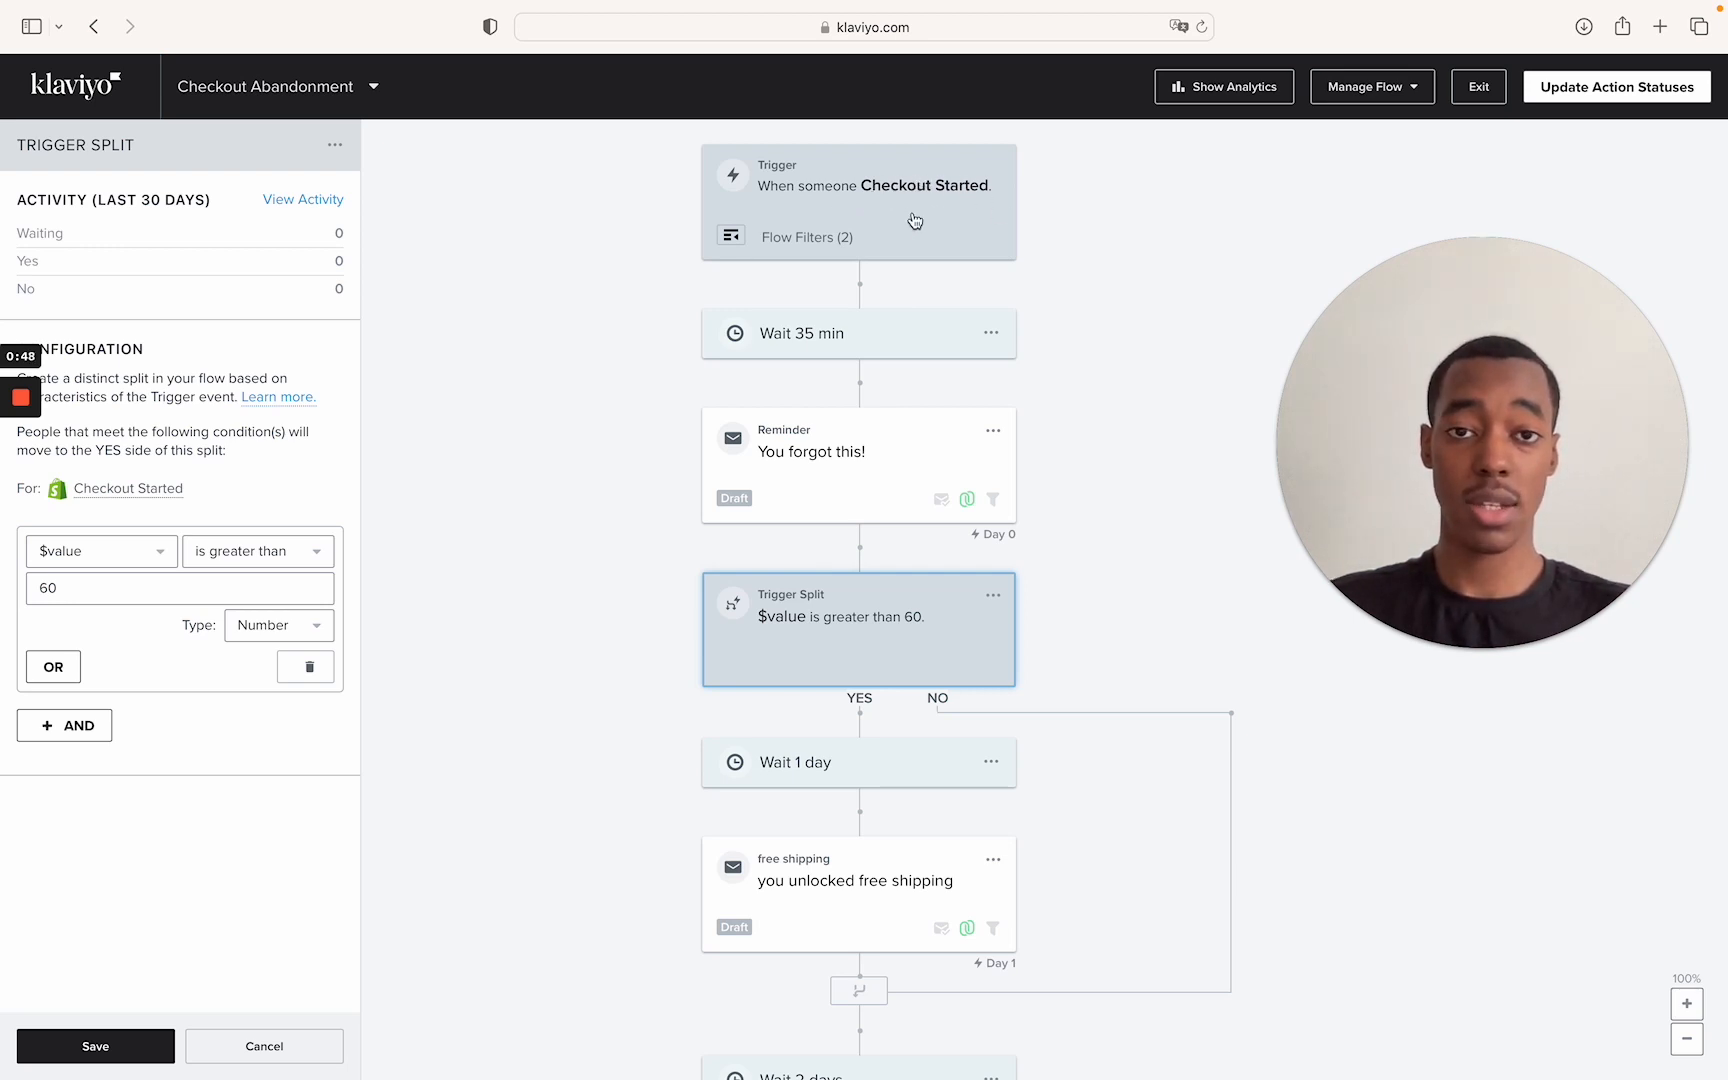
{"action": "left_click", "coordinate": [830, 618]}
{"action": "left_click", "coordinate": [830, 618]}
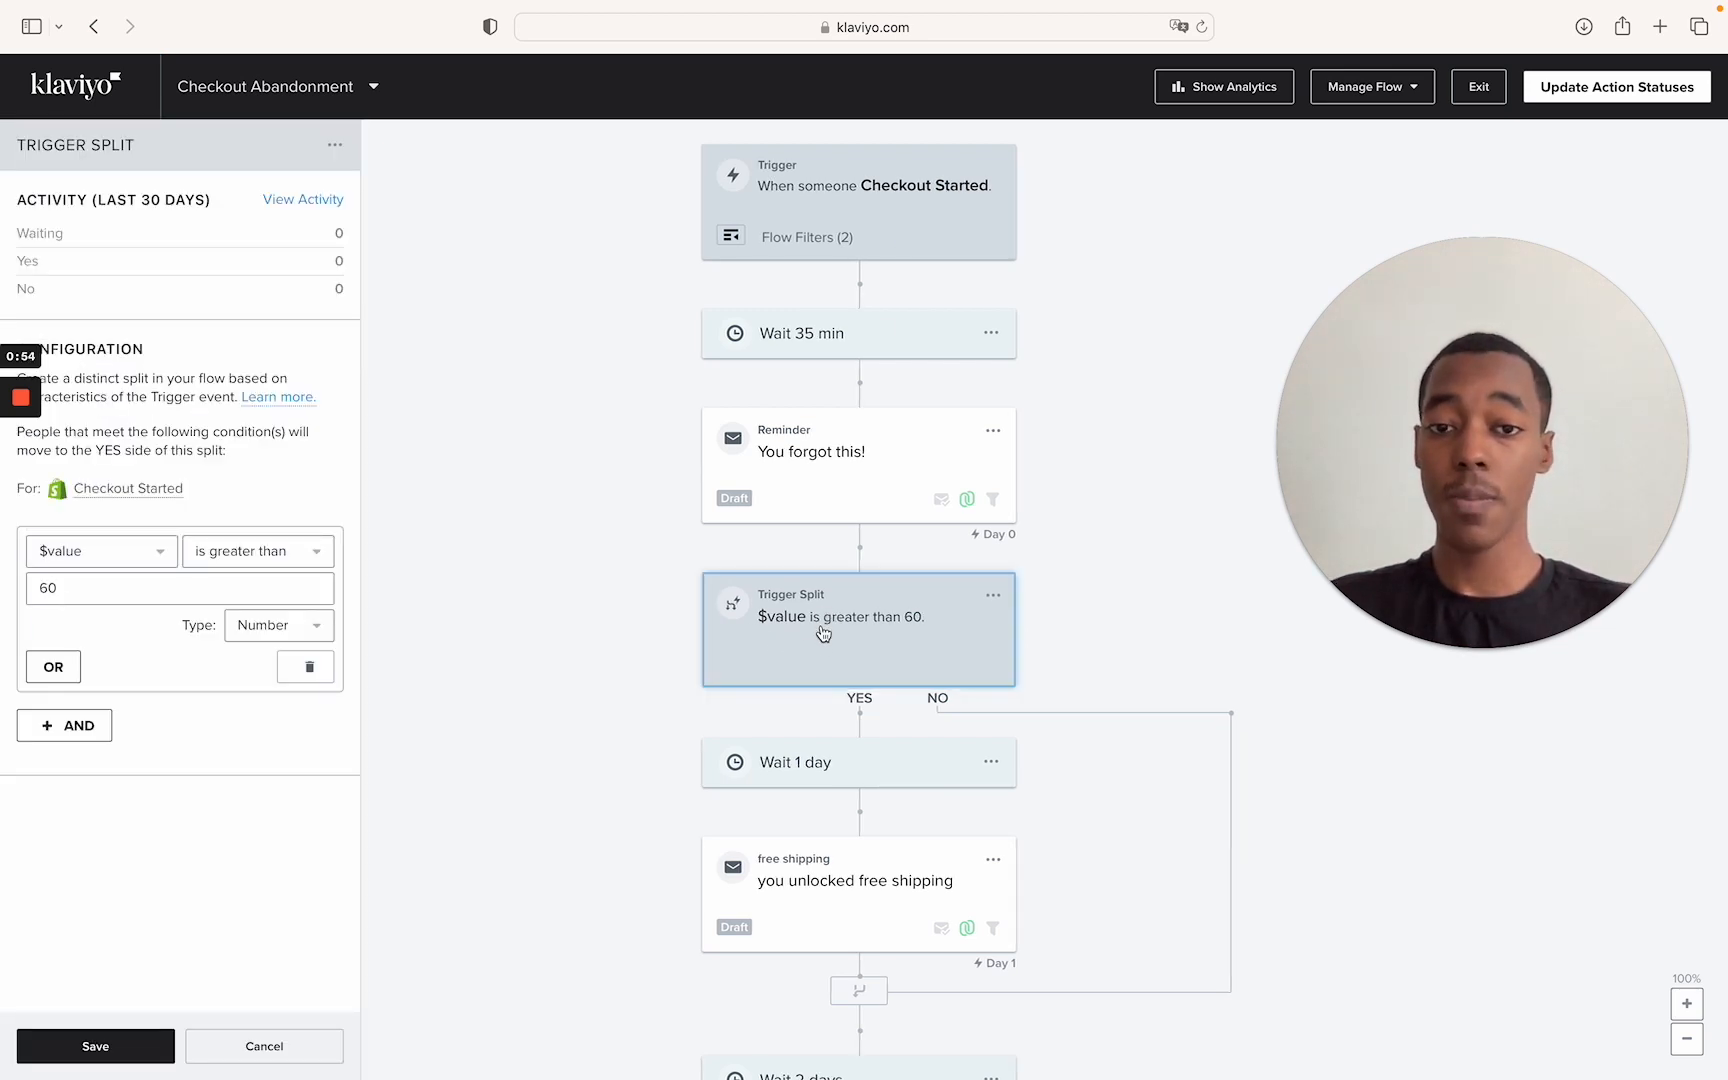
{"action": "scroll", "coordinate": [917, 628], "scroll_direction": "down", "scroll_amount": 1}
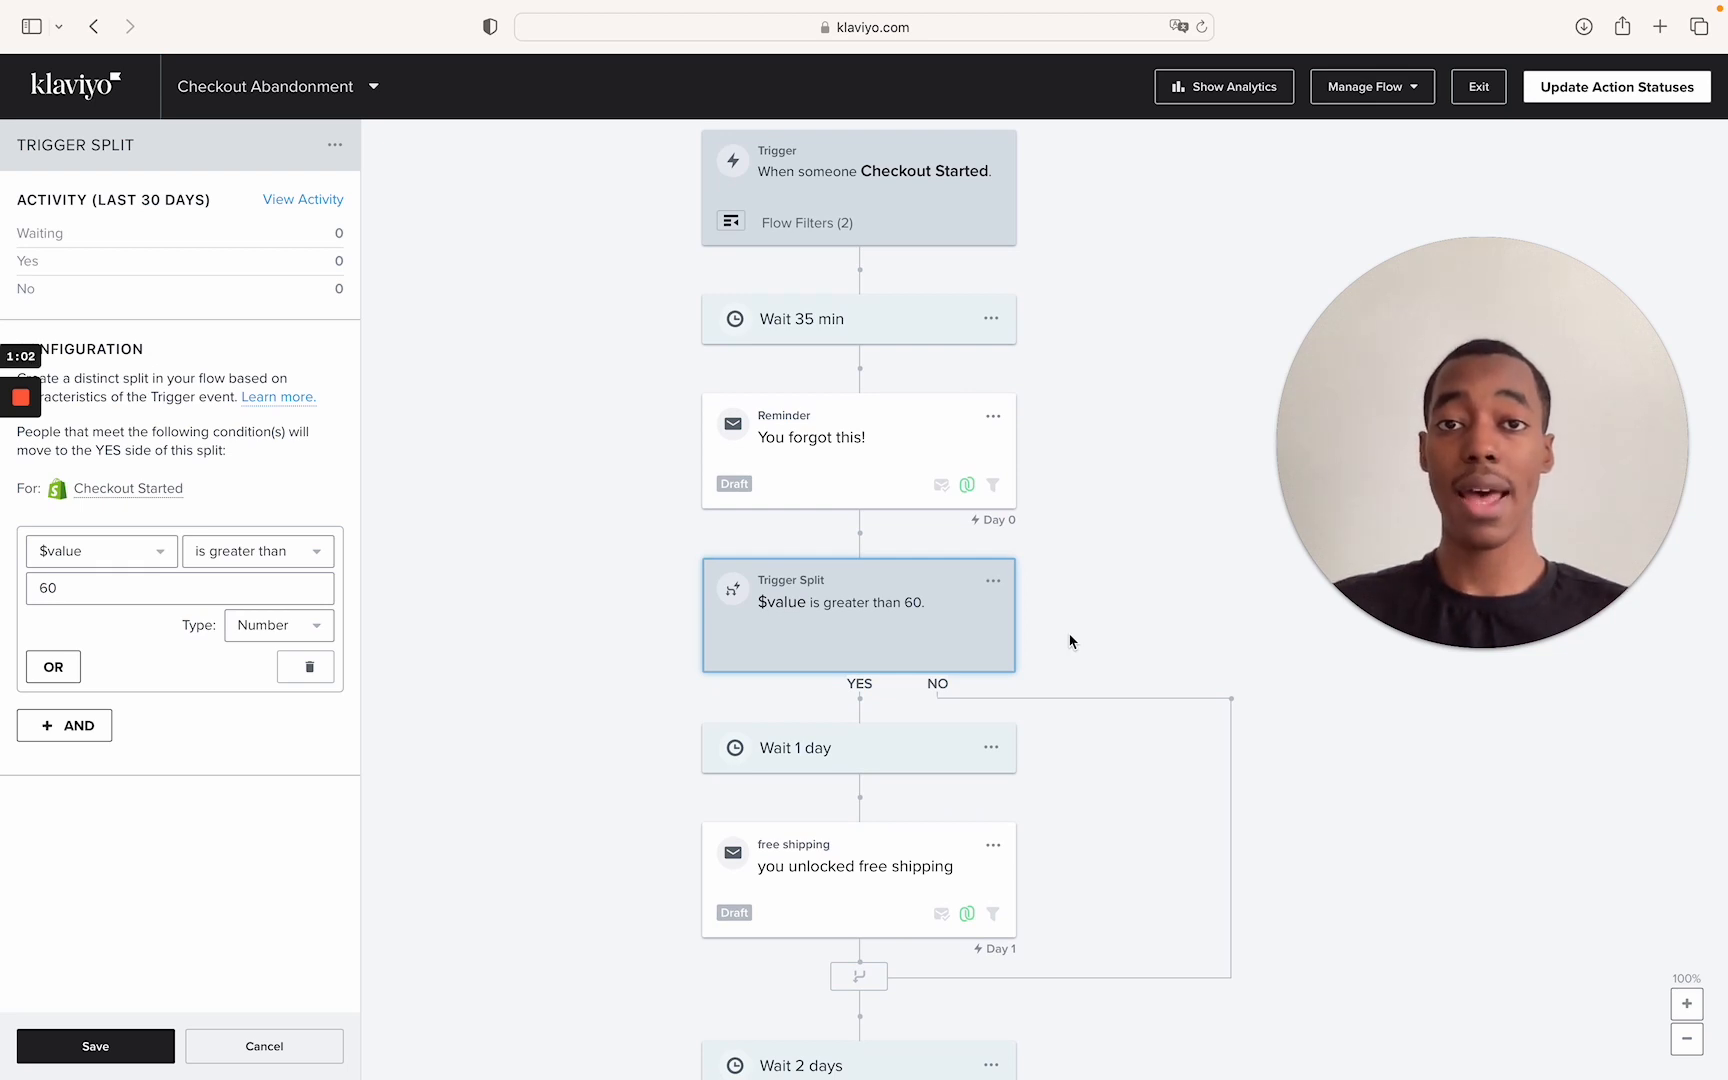
{"action": "scroll", "coordinate": [940, 640], "scroll_direction": "down", "scroll_amount": 2}
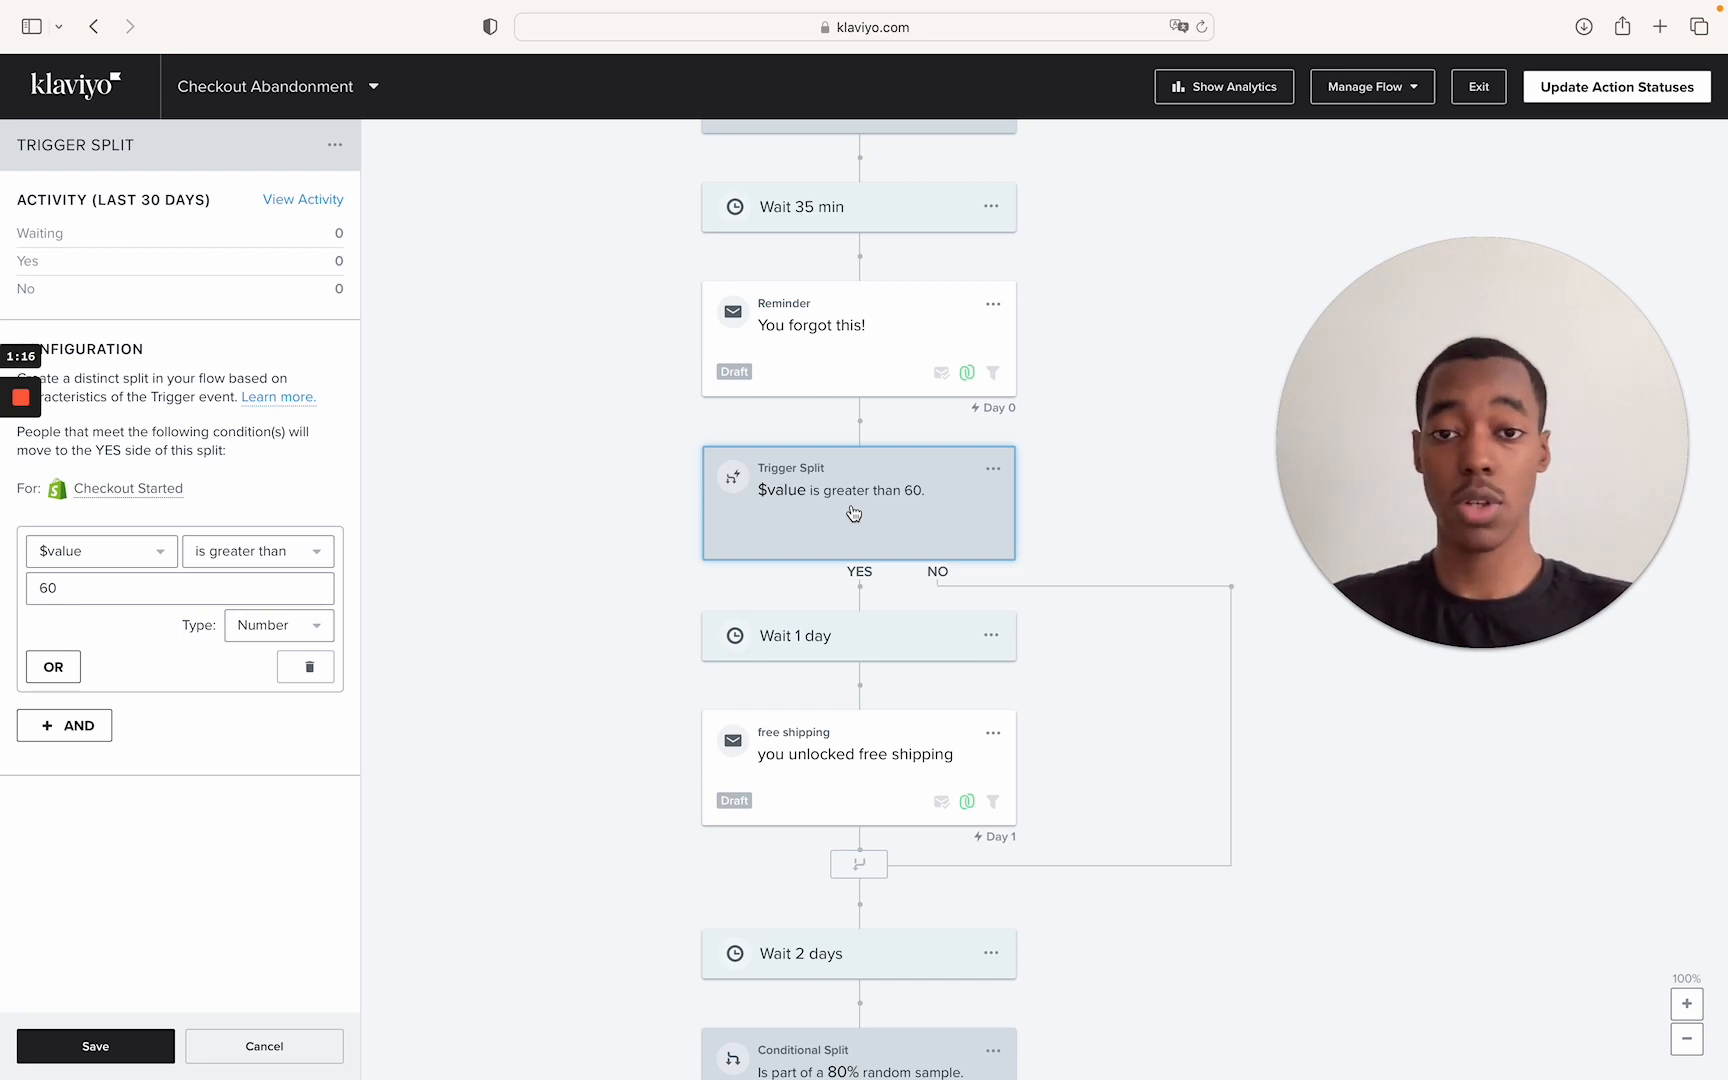
{"action": "left_click", "coordinate": [70, 558]}
{"action": "left_click", "coordinate": [266, 731]}
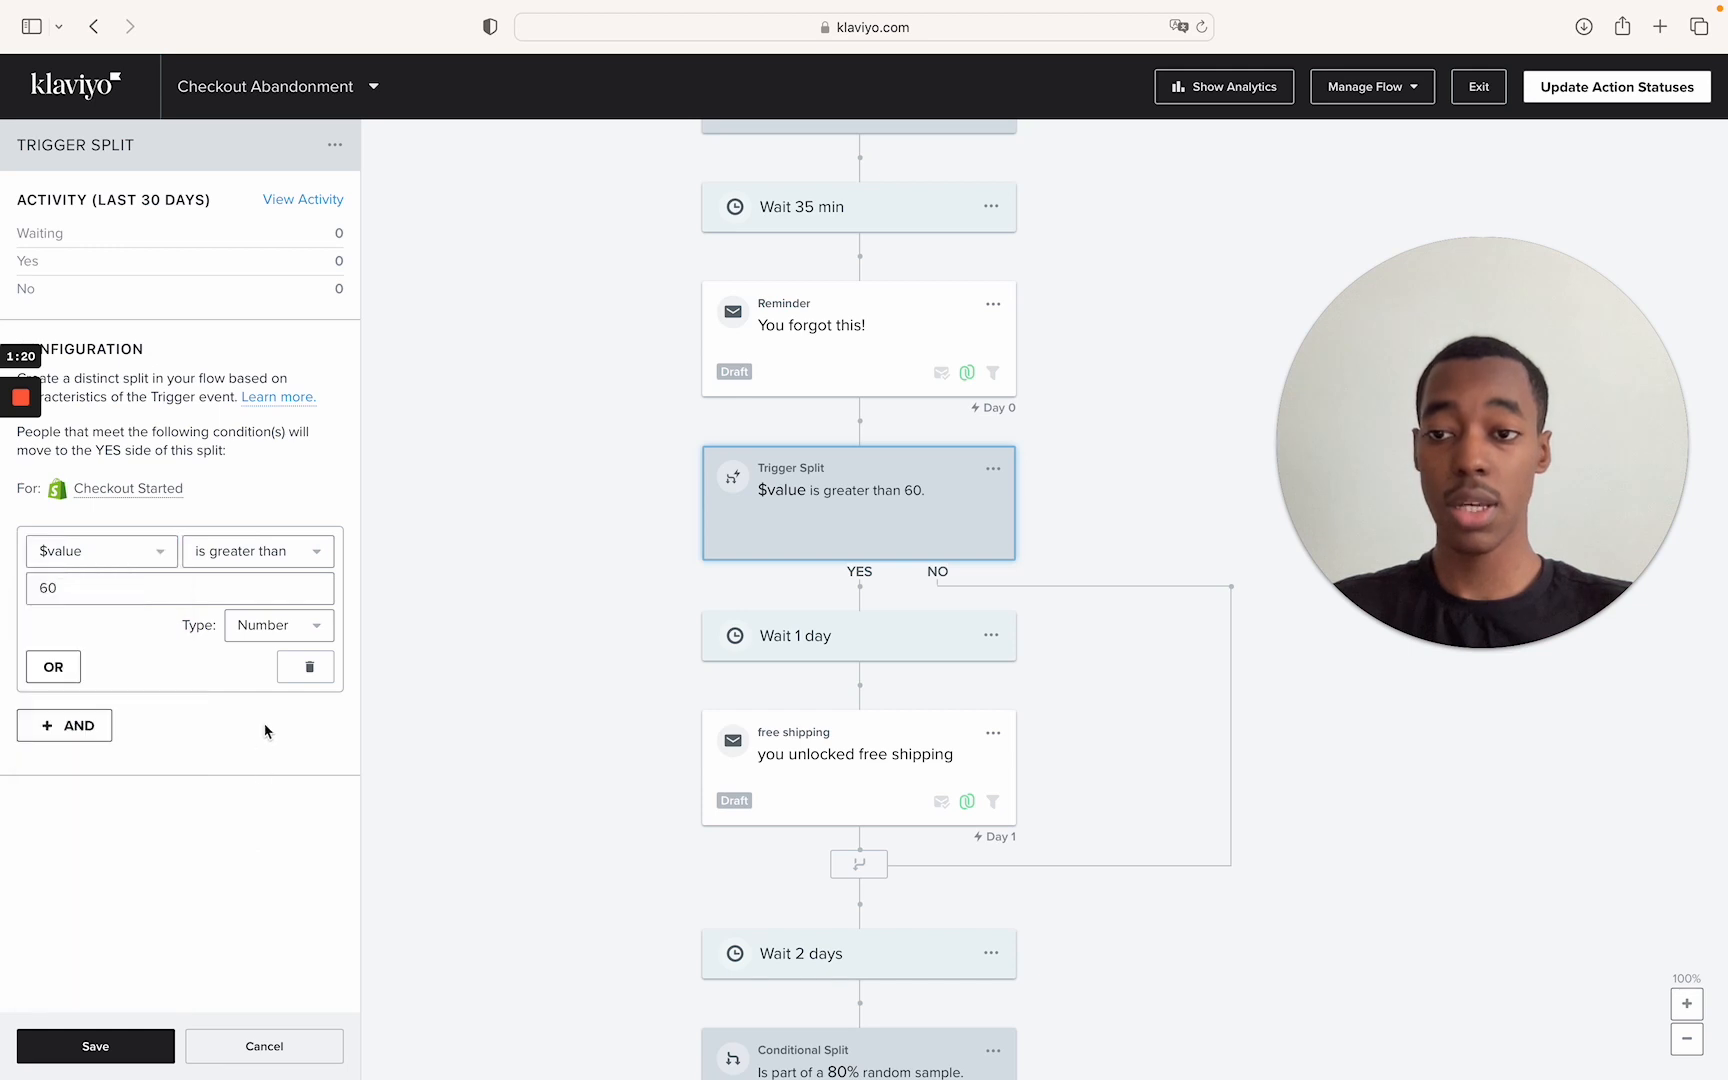
{"action": "left_click", "coordinate": [95, 1046]}
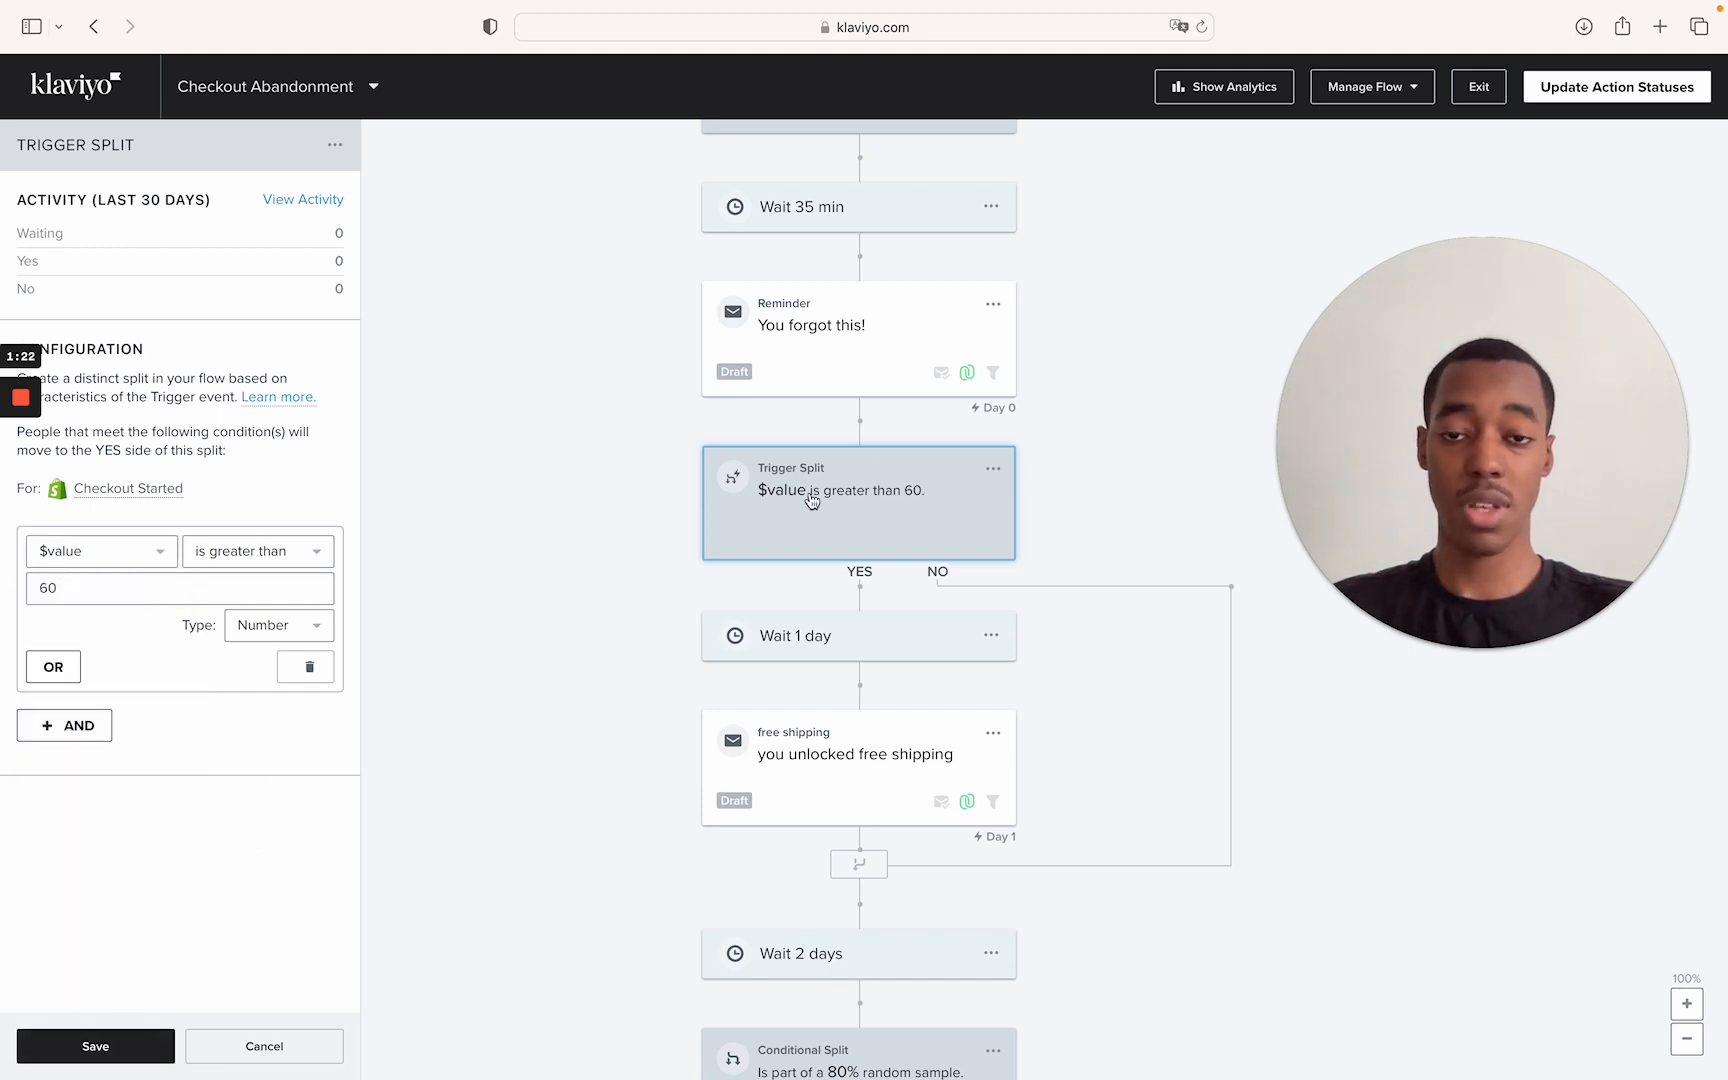
{"action": "left_click", "coordinate": [883, 522]}
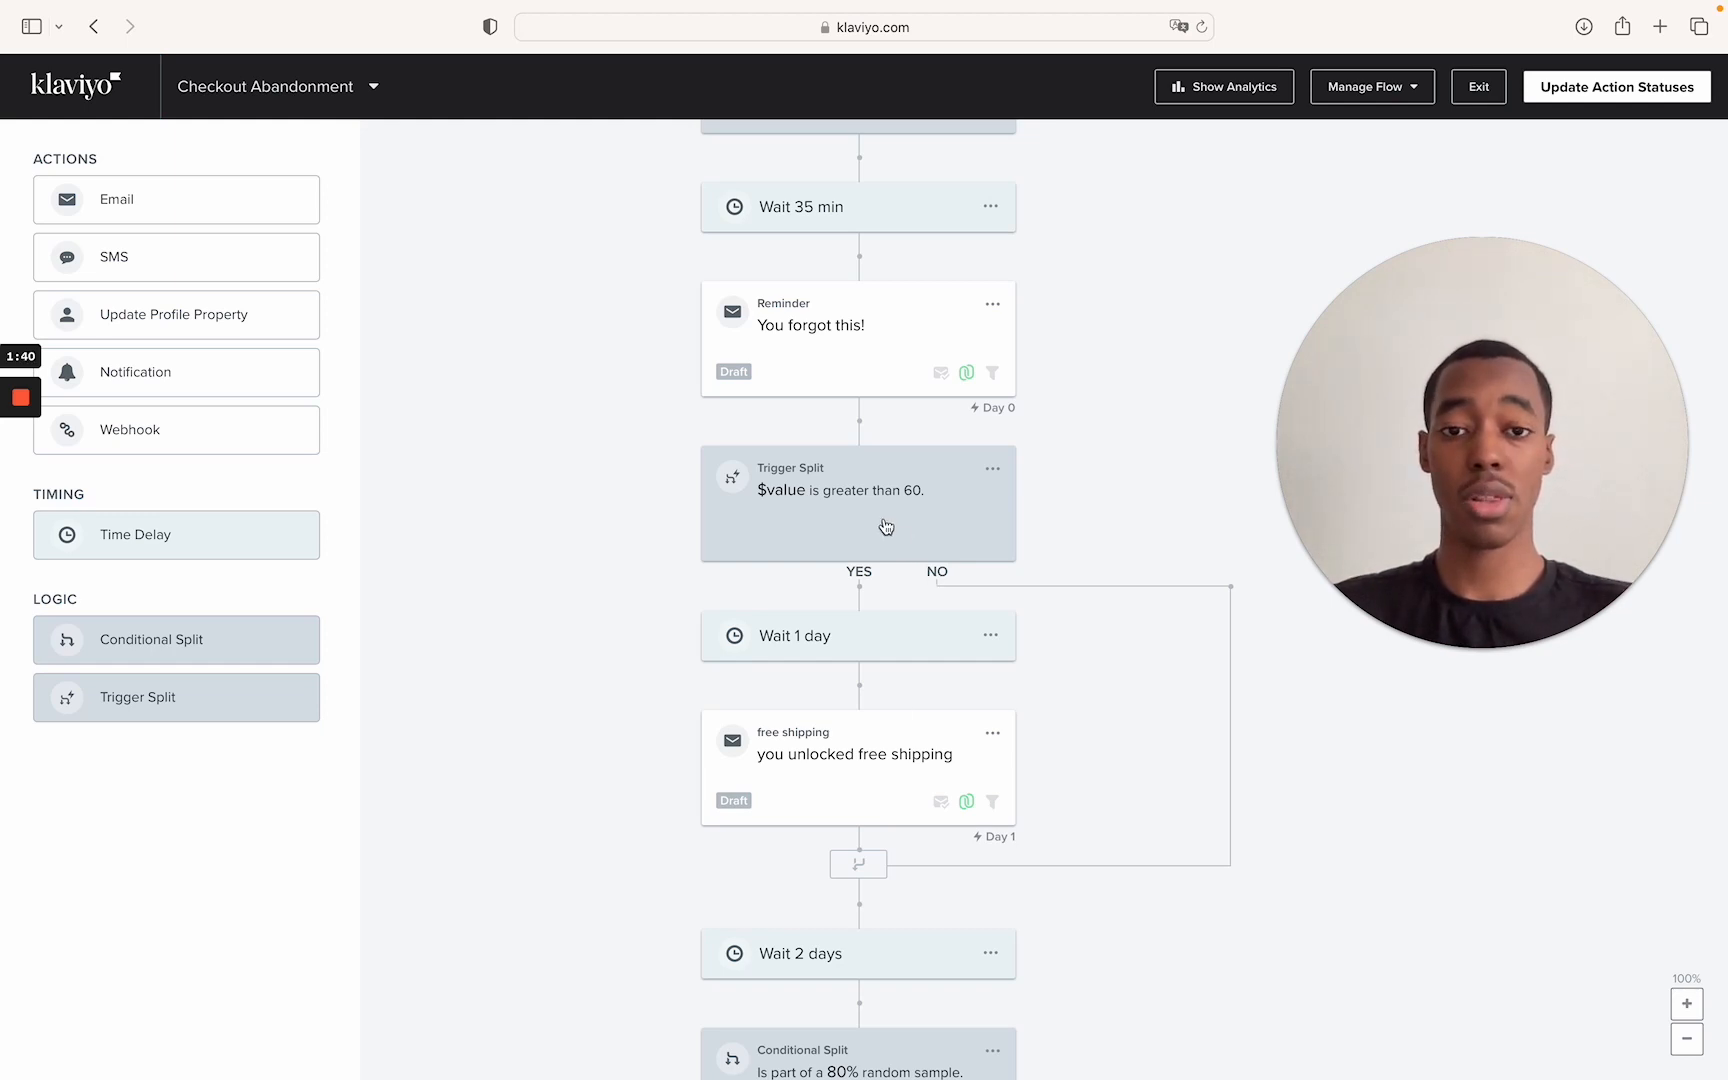
Reopen the trigger split, examine the properties available for its condition, and leave the settings without changes.
{"action": "scroll", "coordinate": [828, 880], "scroll_direction": "down", "scroll_amount": 1}
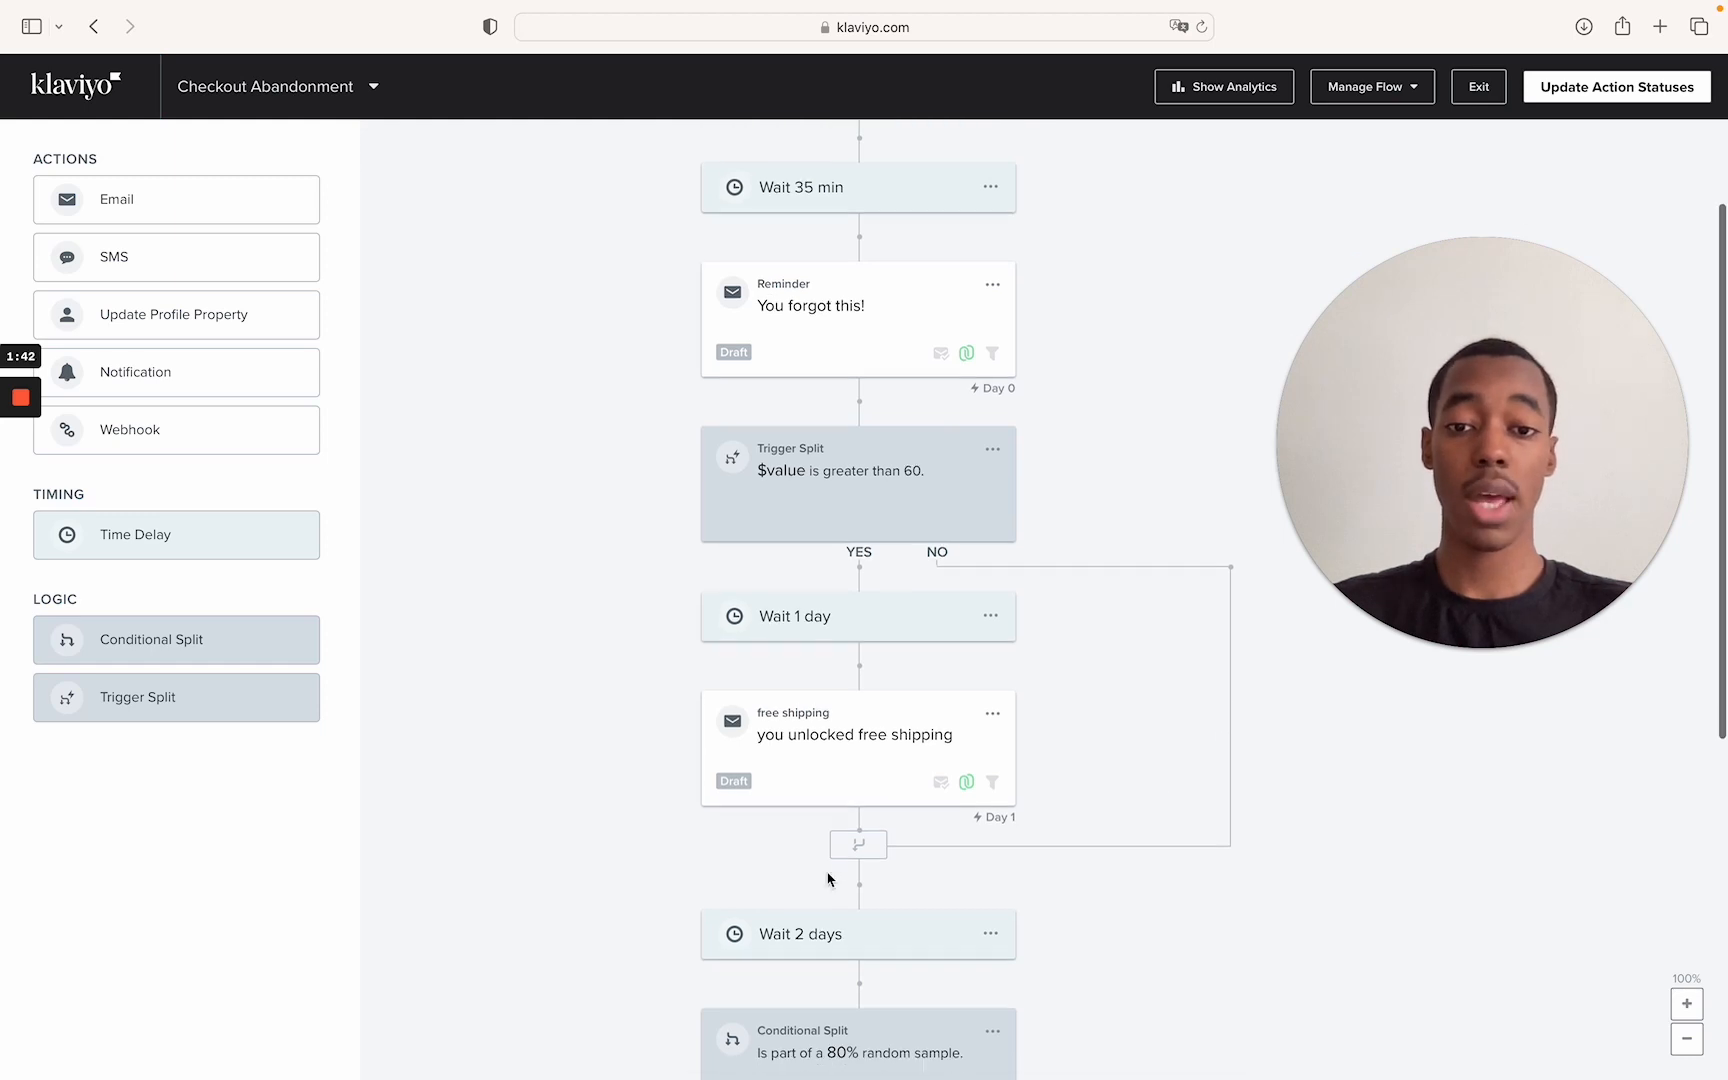
{"action": "scroll", "coordinate": [828, 878], "scroll_direction": "down", "scroll_amount": 3}
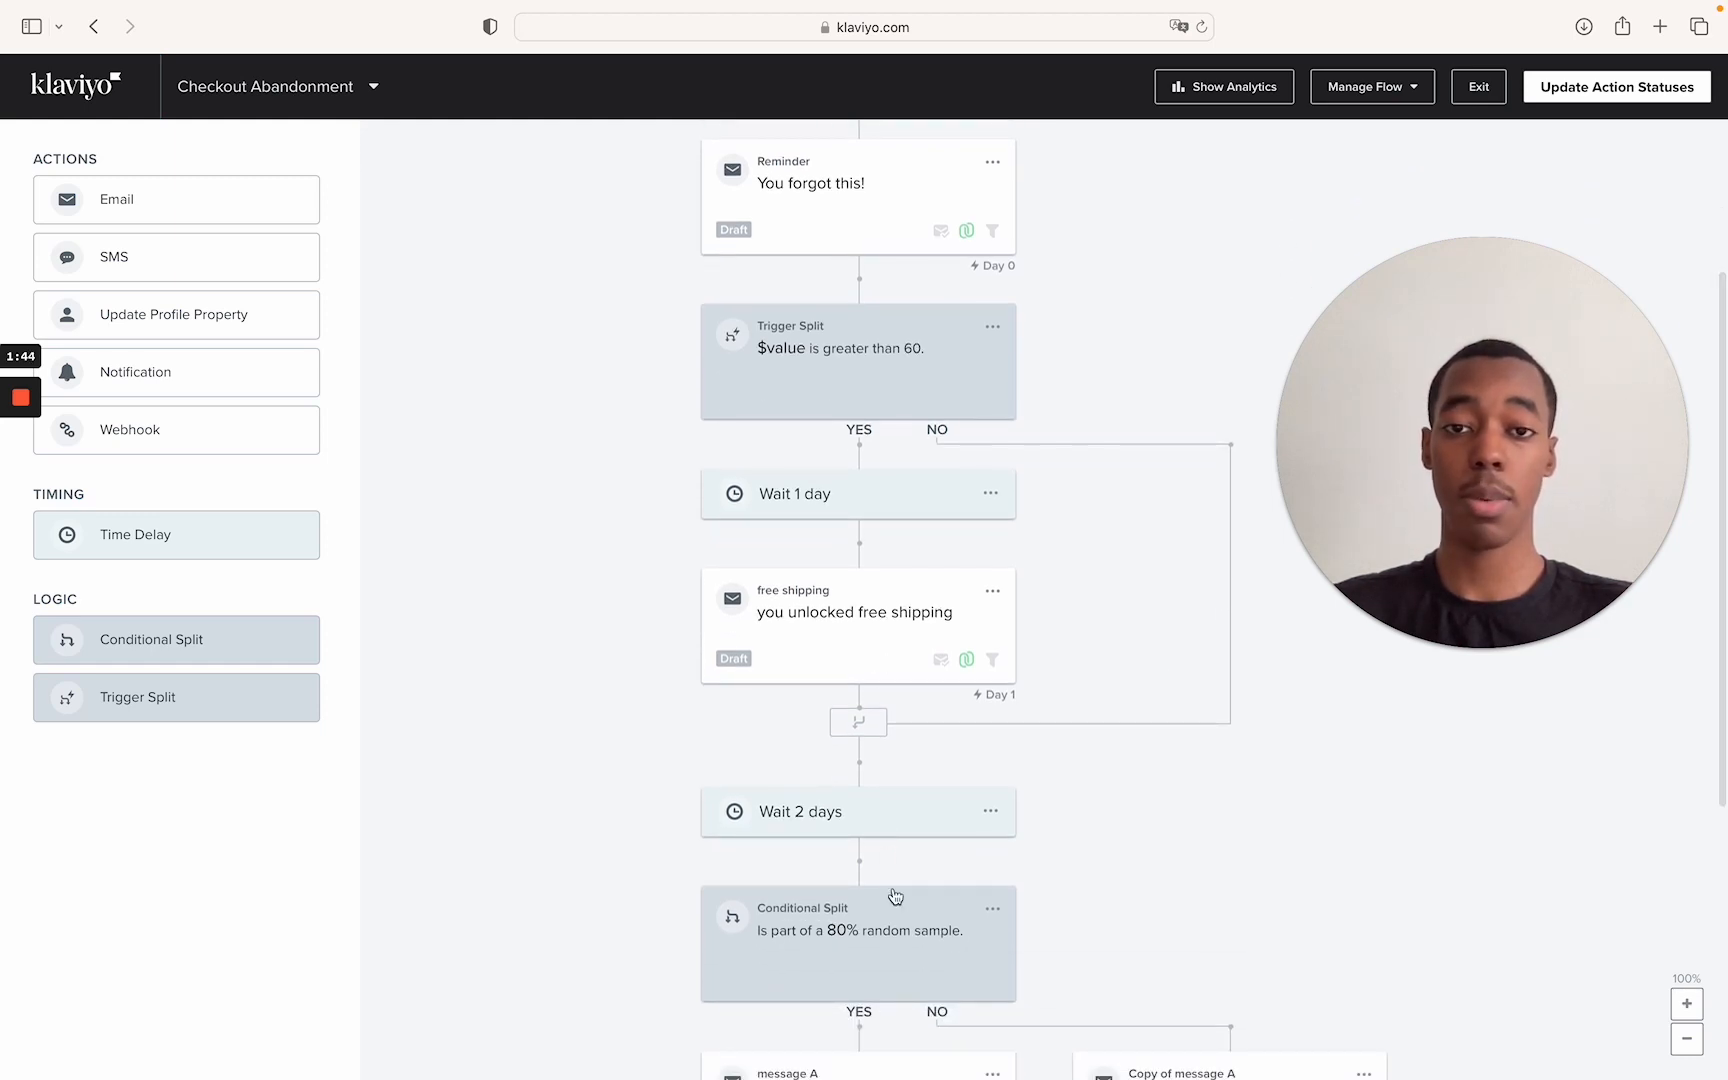
{"action": "scroll", "coordinate": [895, 896], "scroll_direction": "up", "scroll_amount": 5}
{"action": "left_click", "coordinate": [875, 582]}
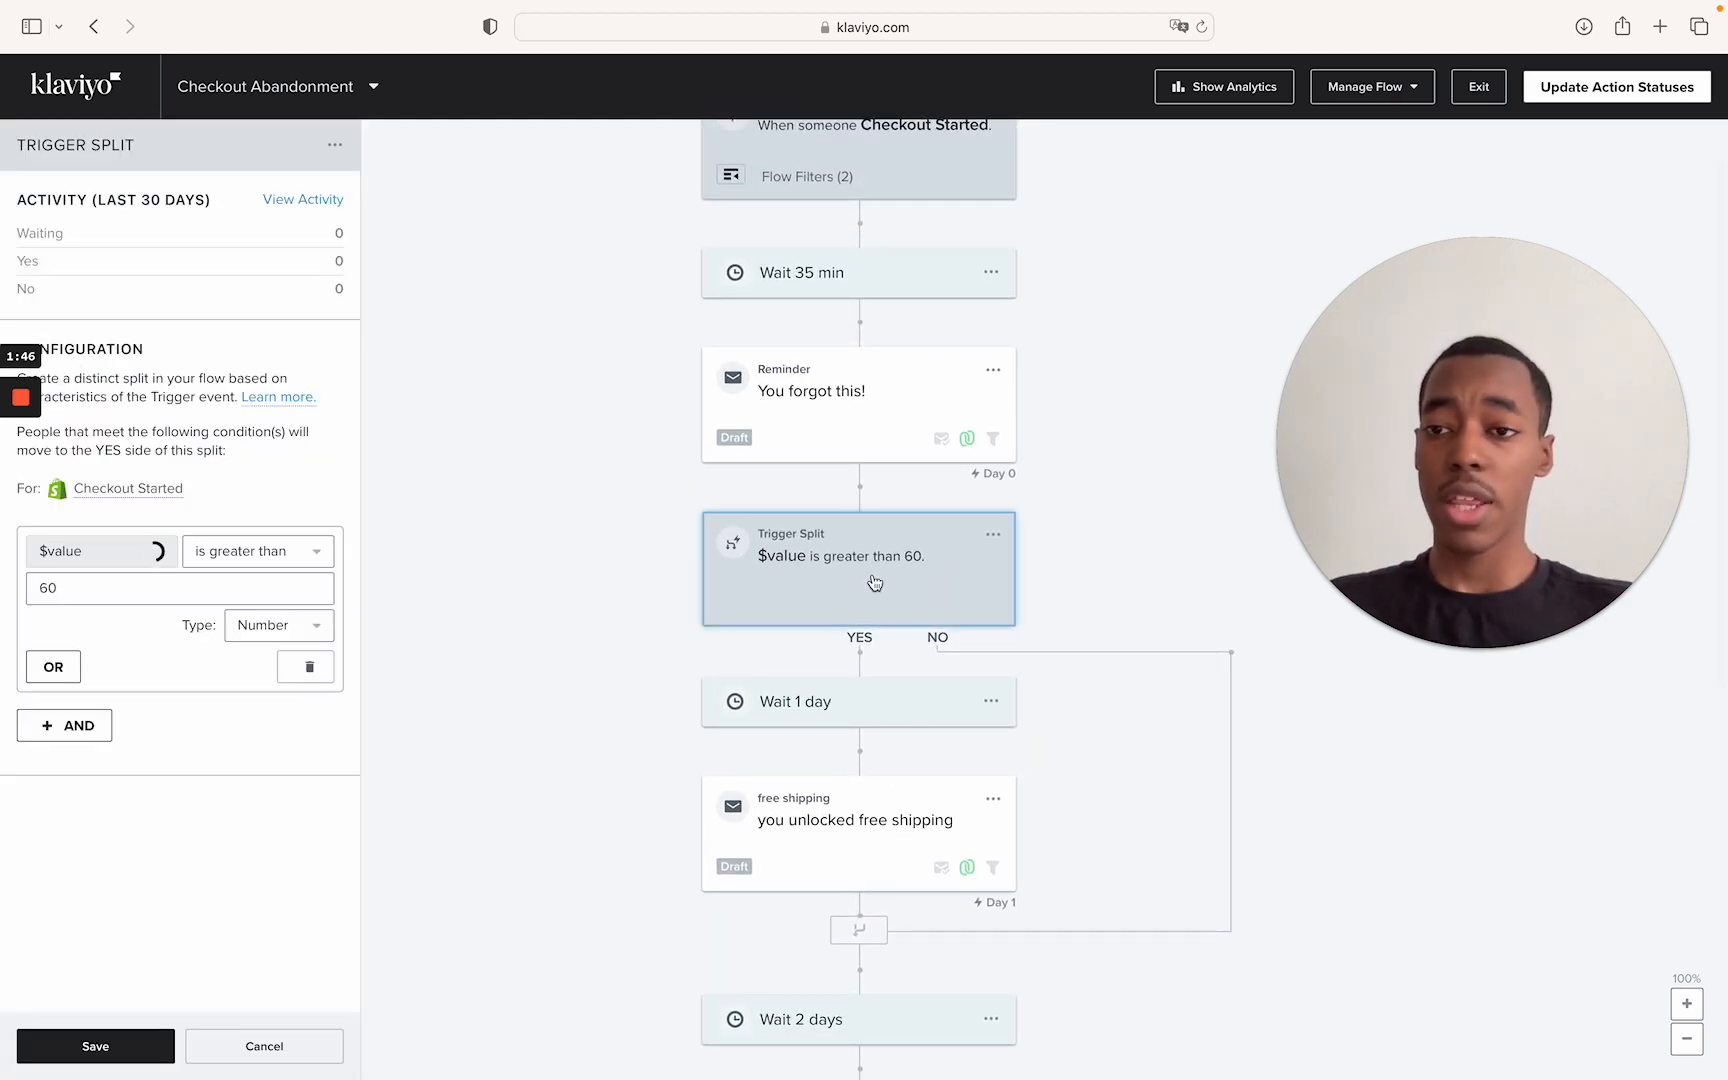
{"action": "left_click", "coordinate": [112, 561]}
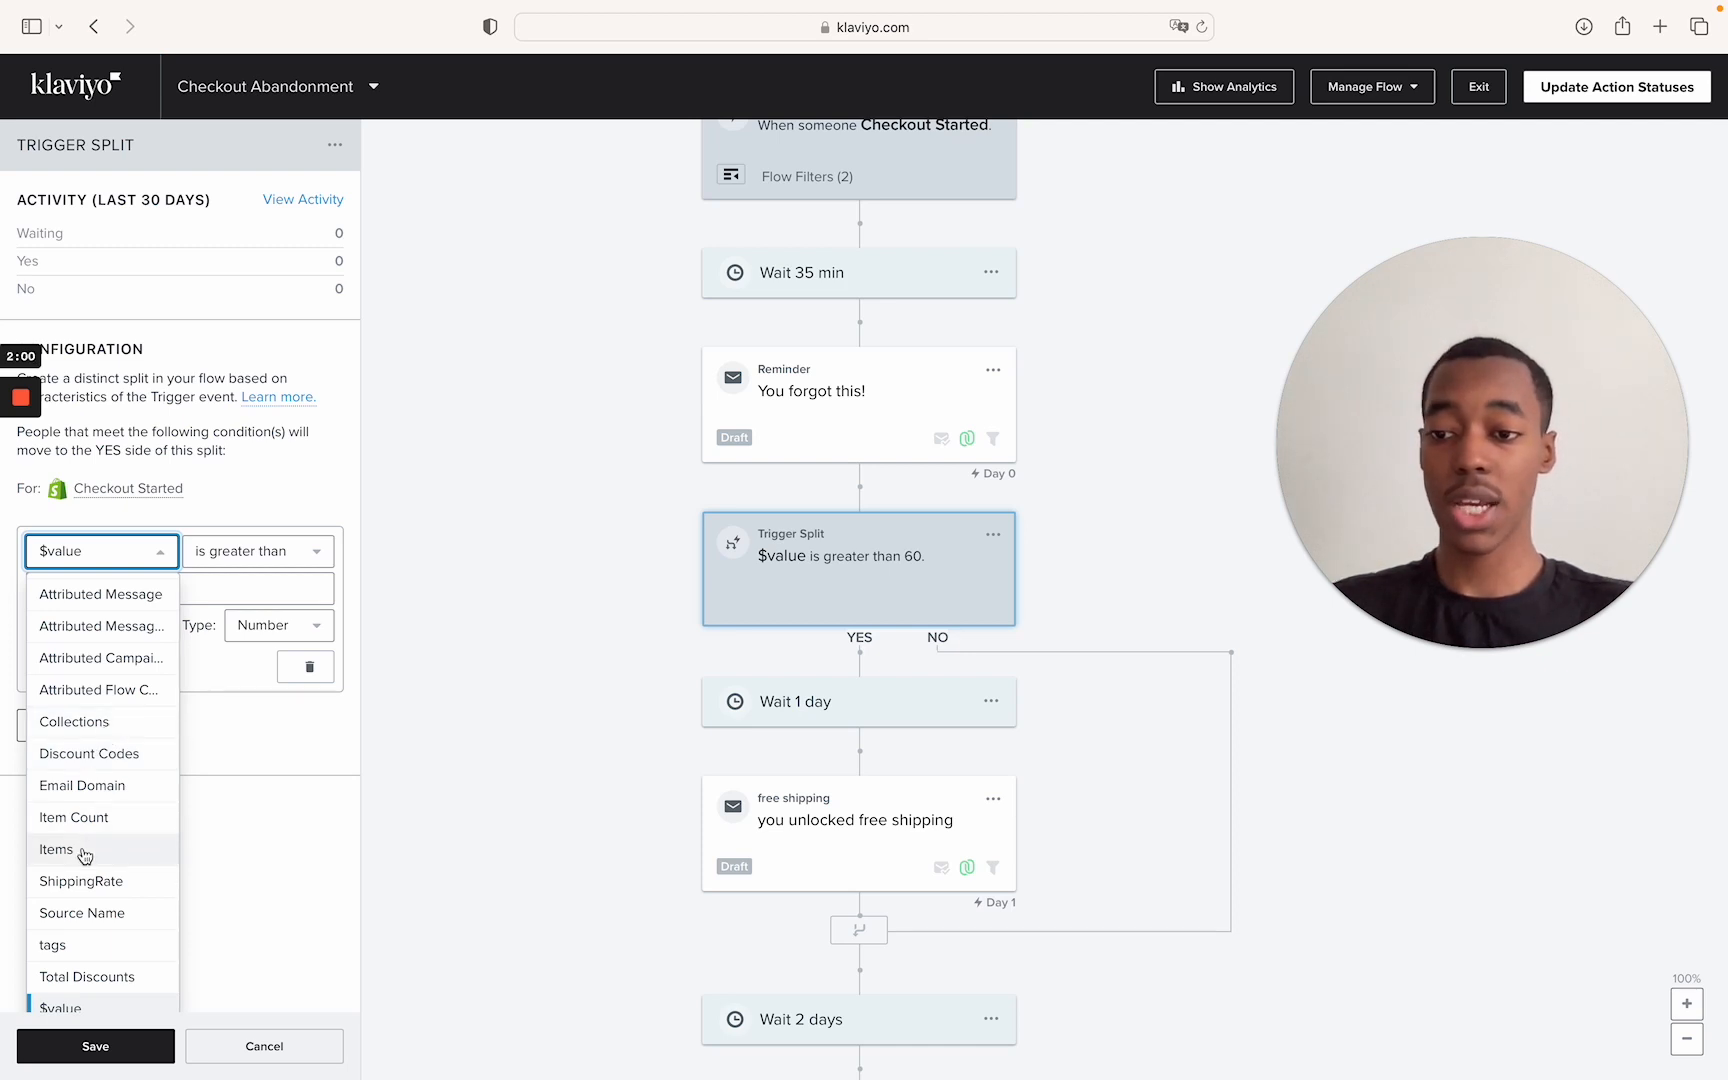
{"action": "scroll", "coordinate": [85, 856], "scroll_direction": "down", "scroll_amount": 1}
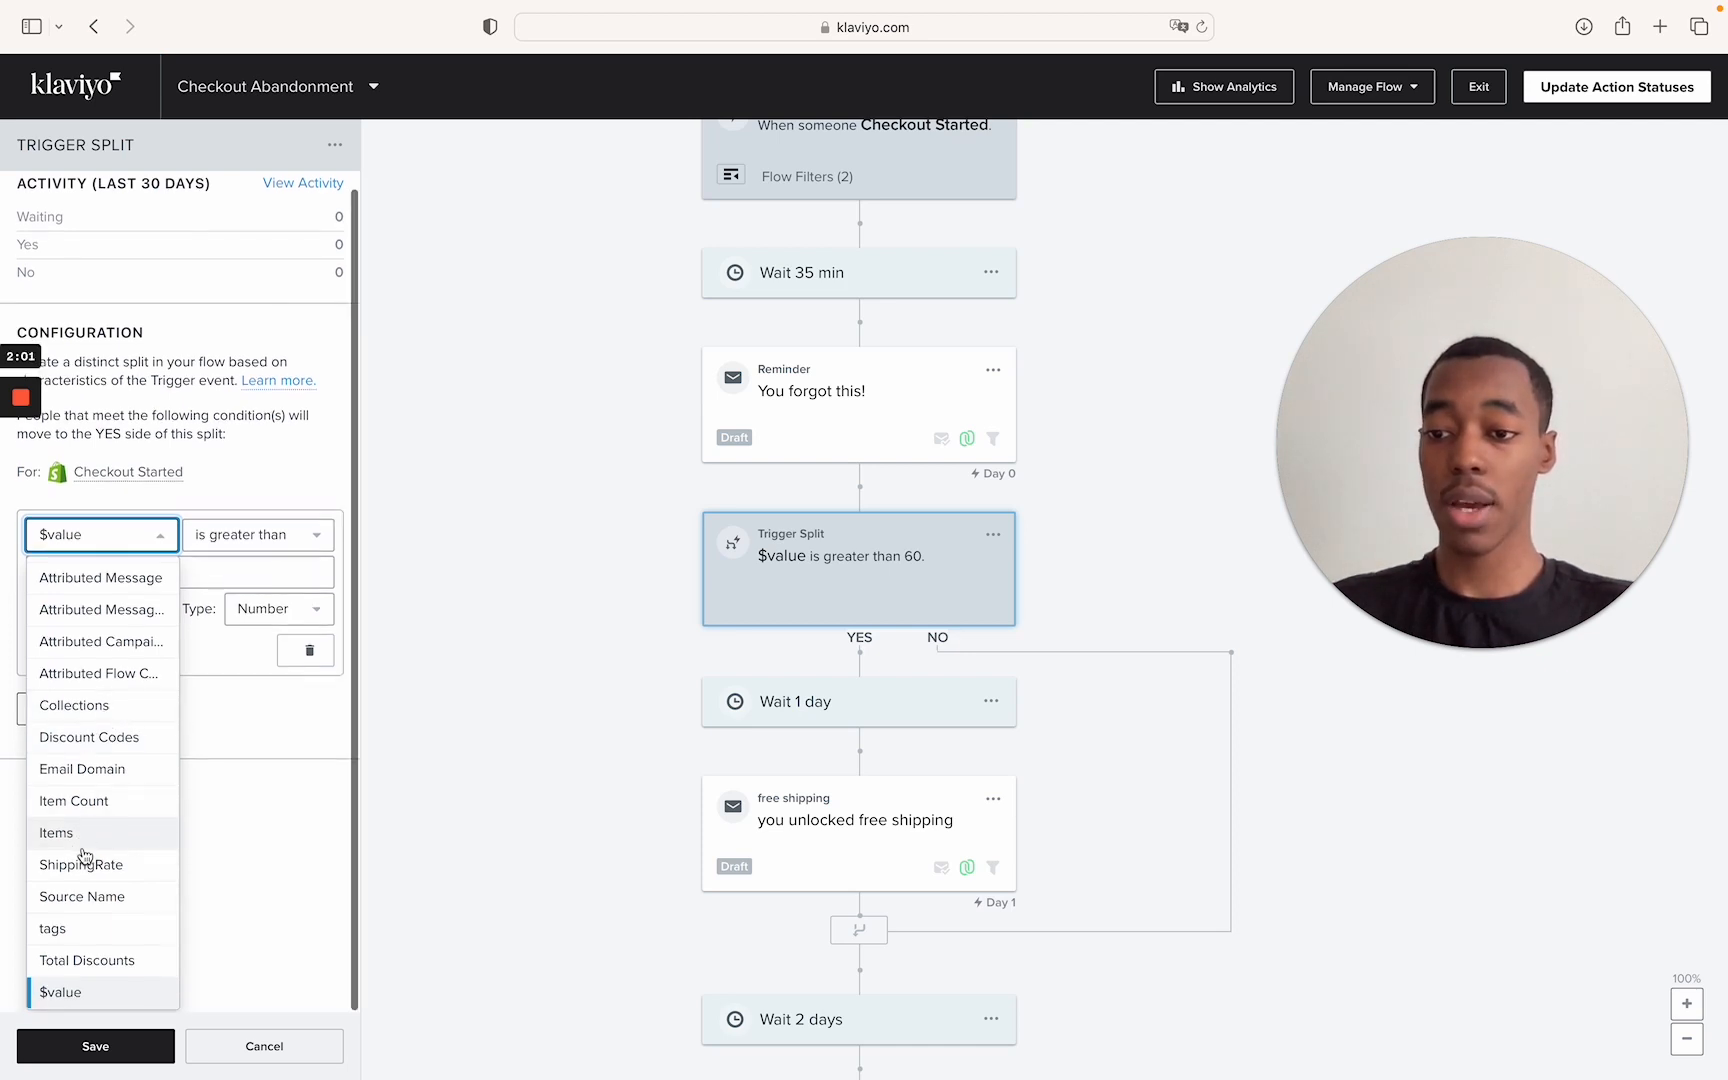
{"action": "left_click", "coordinate": [266, 813]}
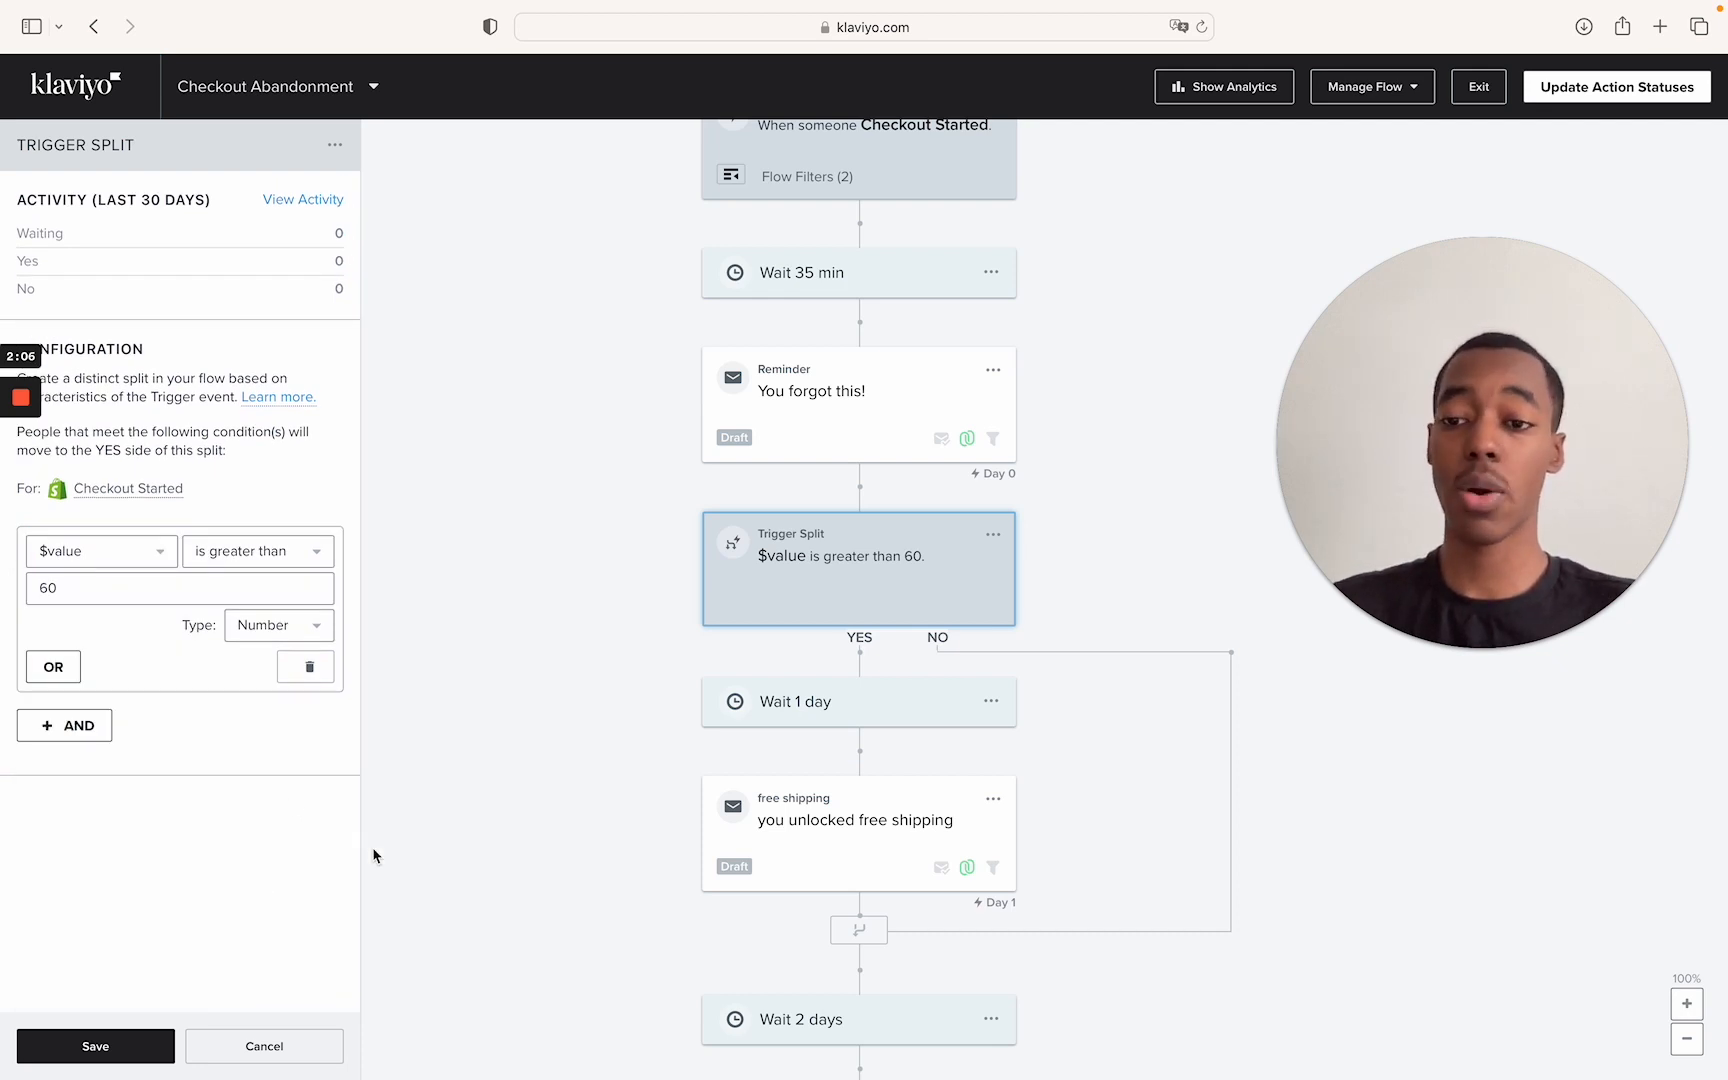
{"action": "left_click", "coordinate": [282, 1041]}
Open the conditional split below the two-day wait and examine its condition types and random sample percentages.
{"action": "scroll", "coordinate": [798, 754], "scroll_direction": "down", "scroll_amount": 10}
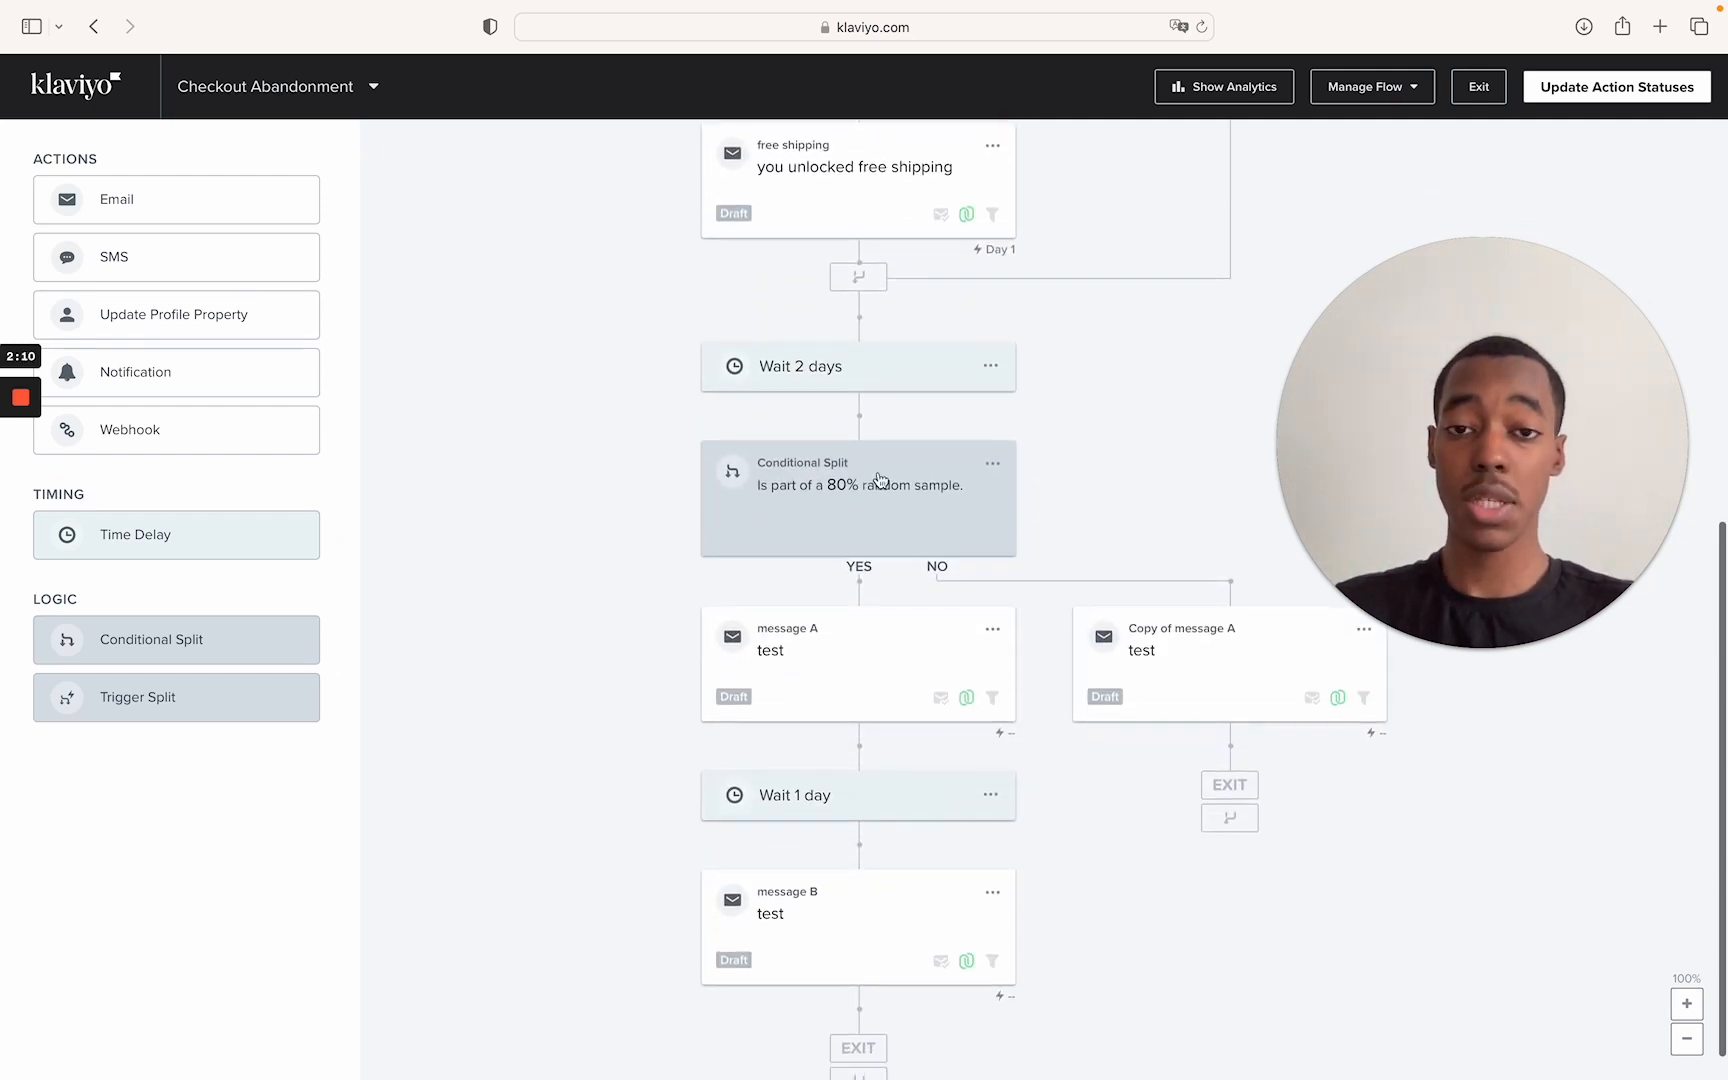
{"action": "left_click", "coordinate": [880, 480]}
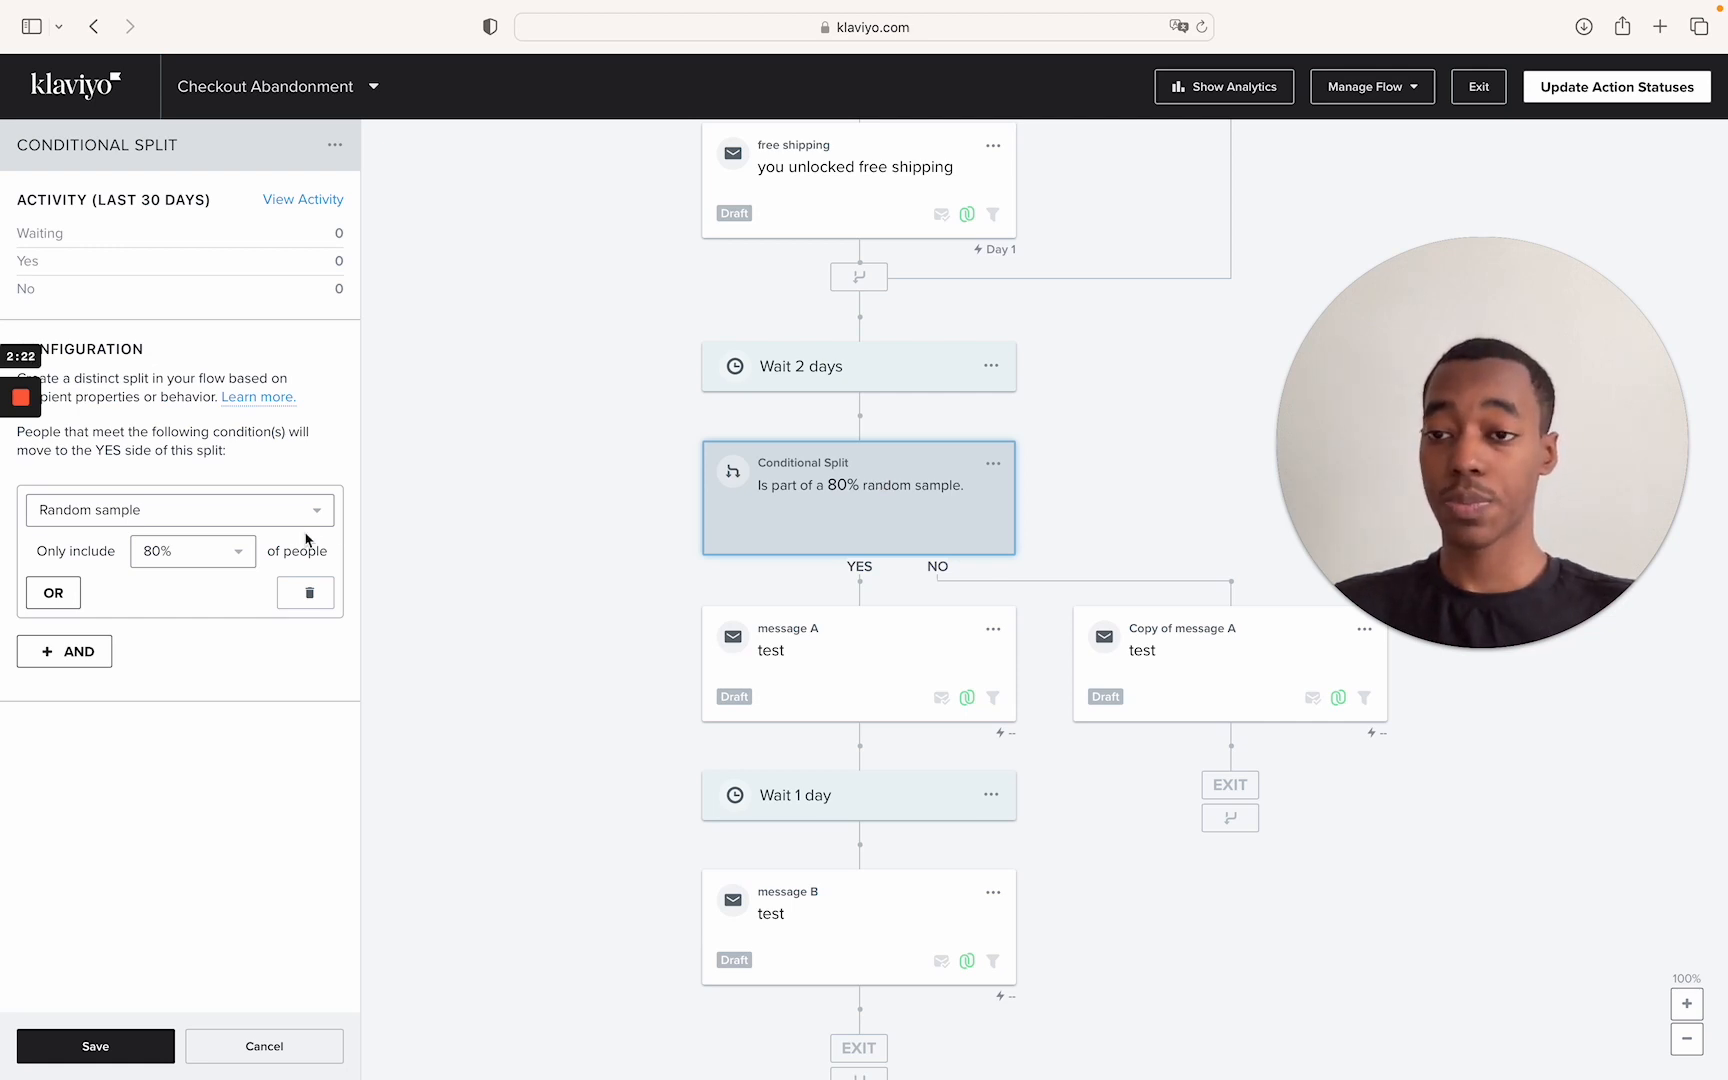
{"action": "left_click", "coordinate": [282, 516]}
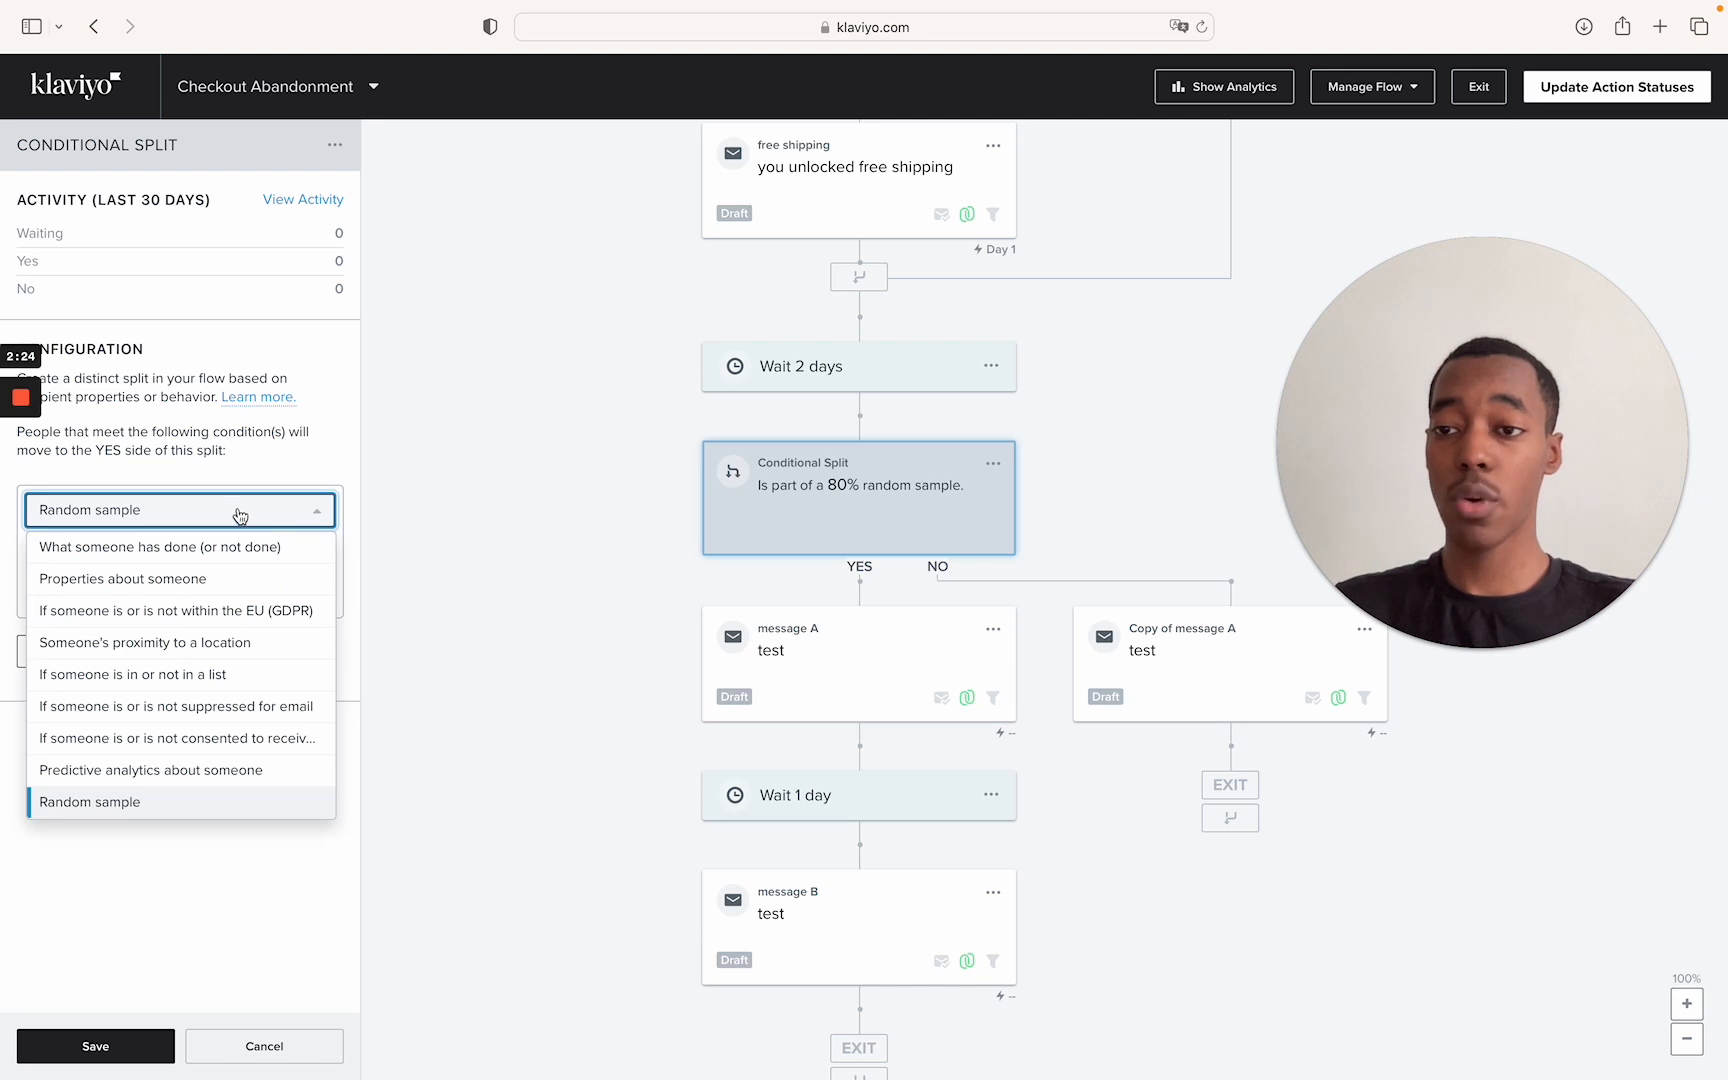
{"action": "left_click", "coordinate": [276, 962]}
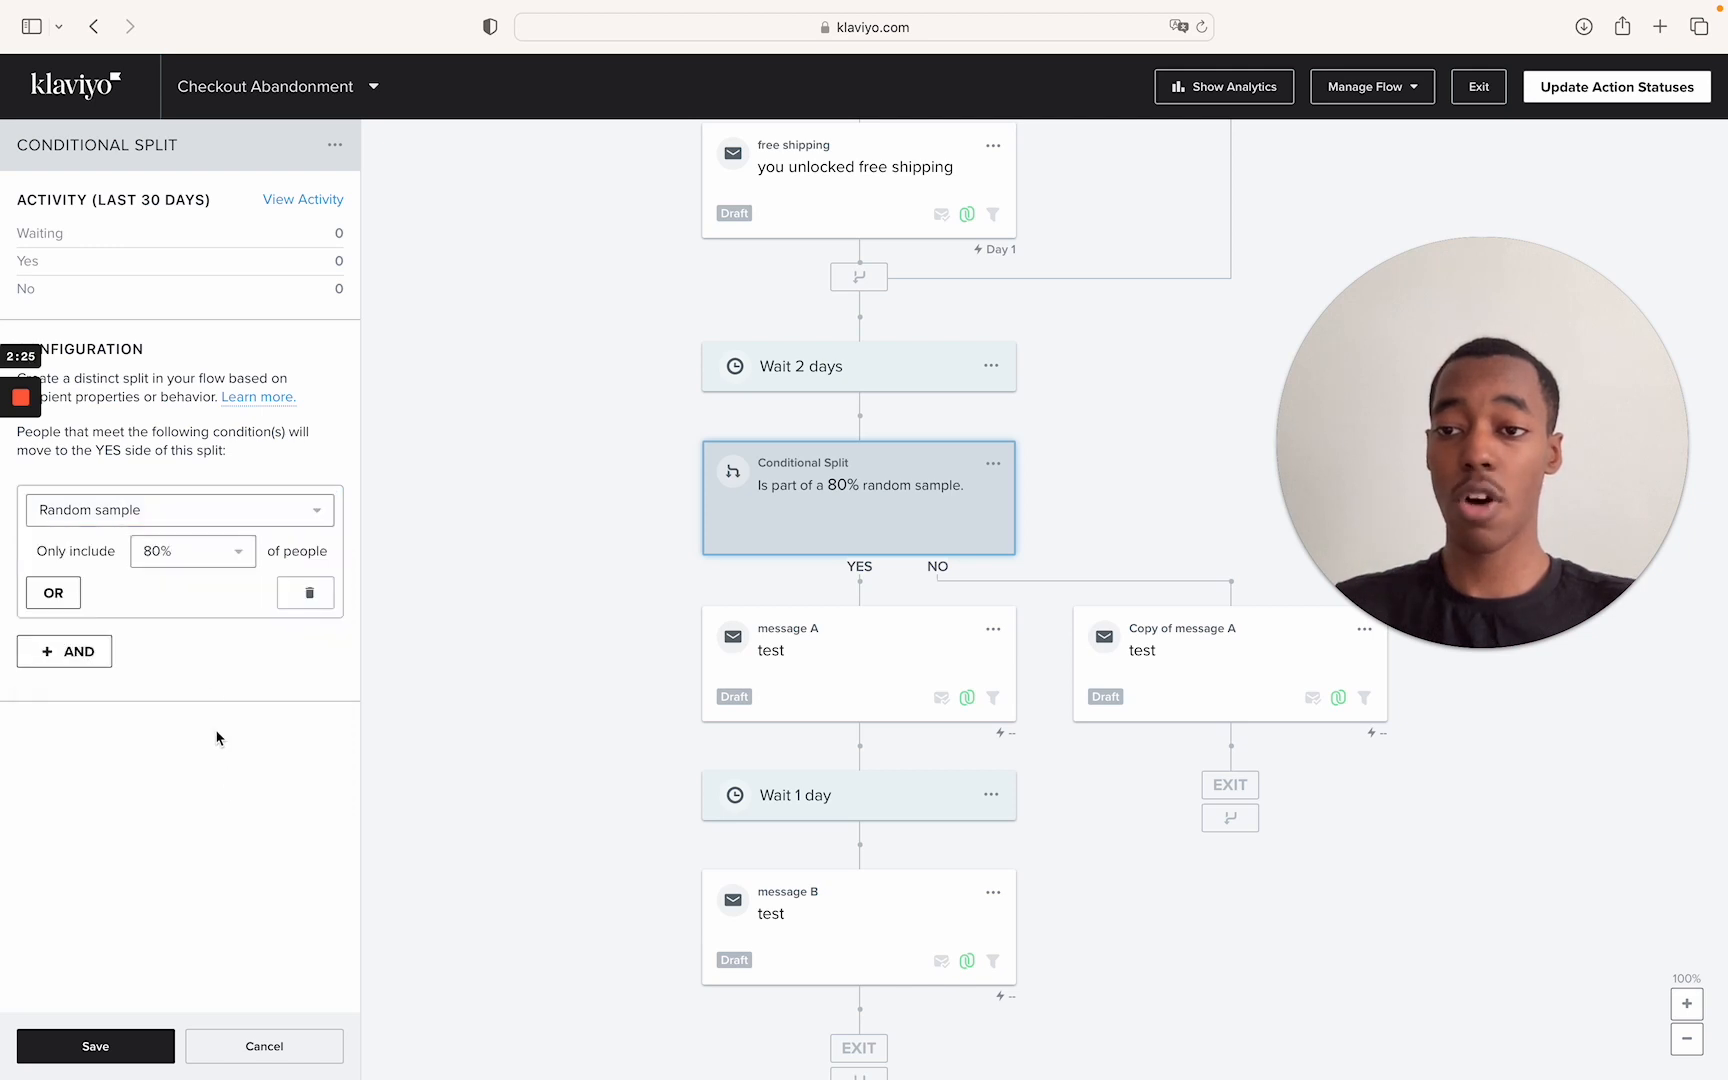
{"action": "left_click", "coordinate": [209, 566]}
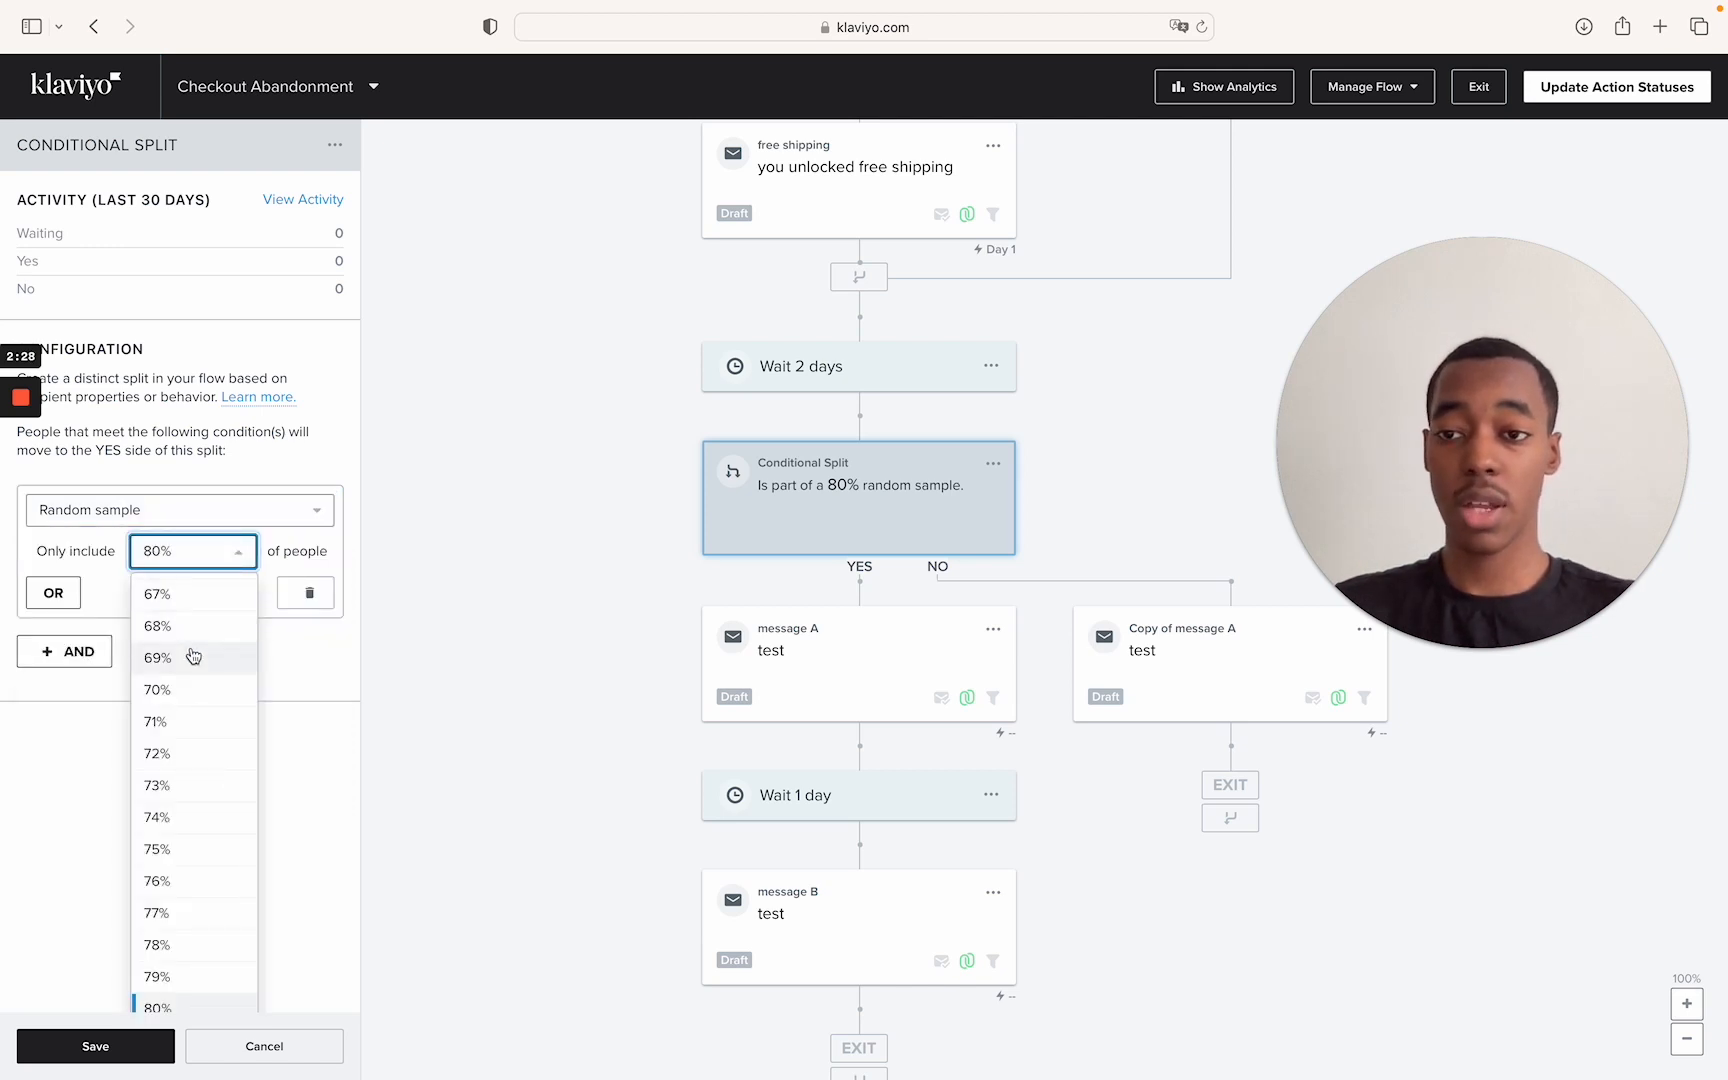
{"action": "left_click", "coordinate": [532, 682]}
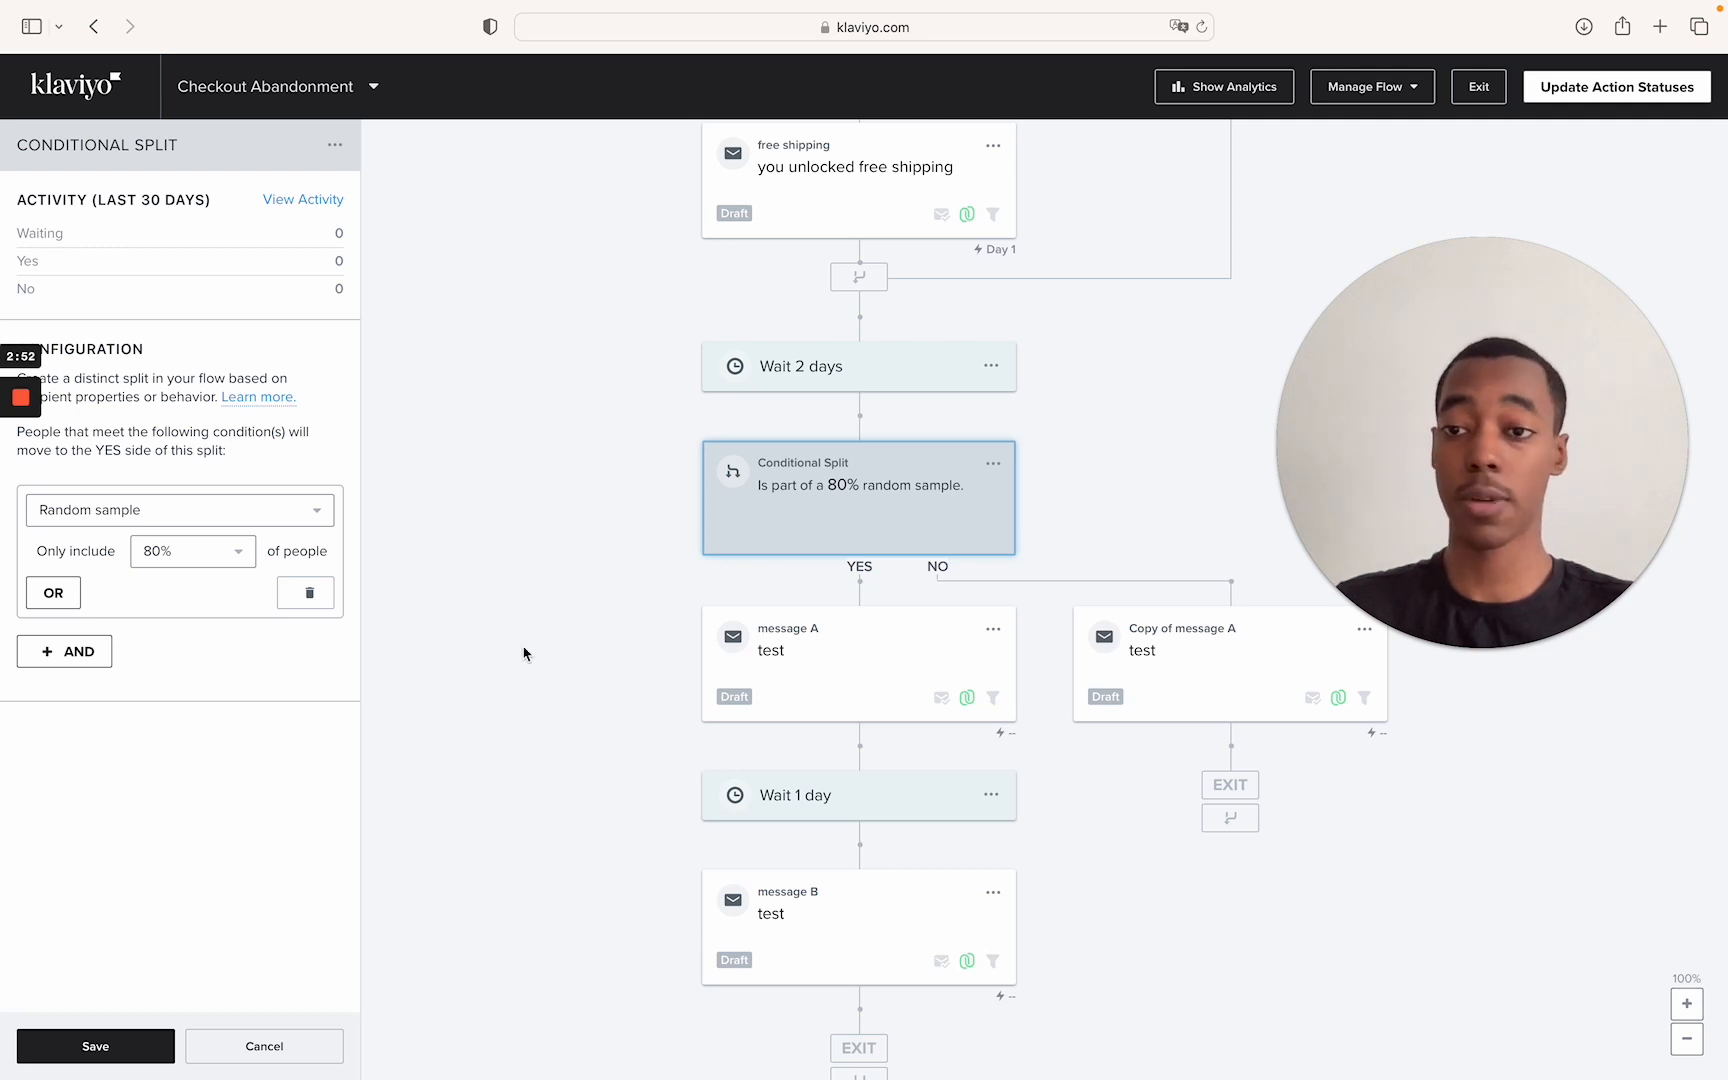
Set the conditional split's condition type to "What someone has done (or not done)".
{"action": "left_click", "coordinate": [216, 509]}
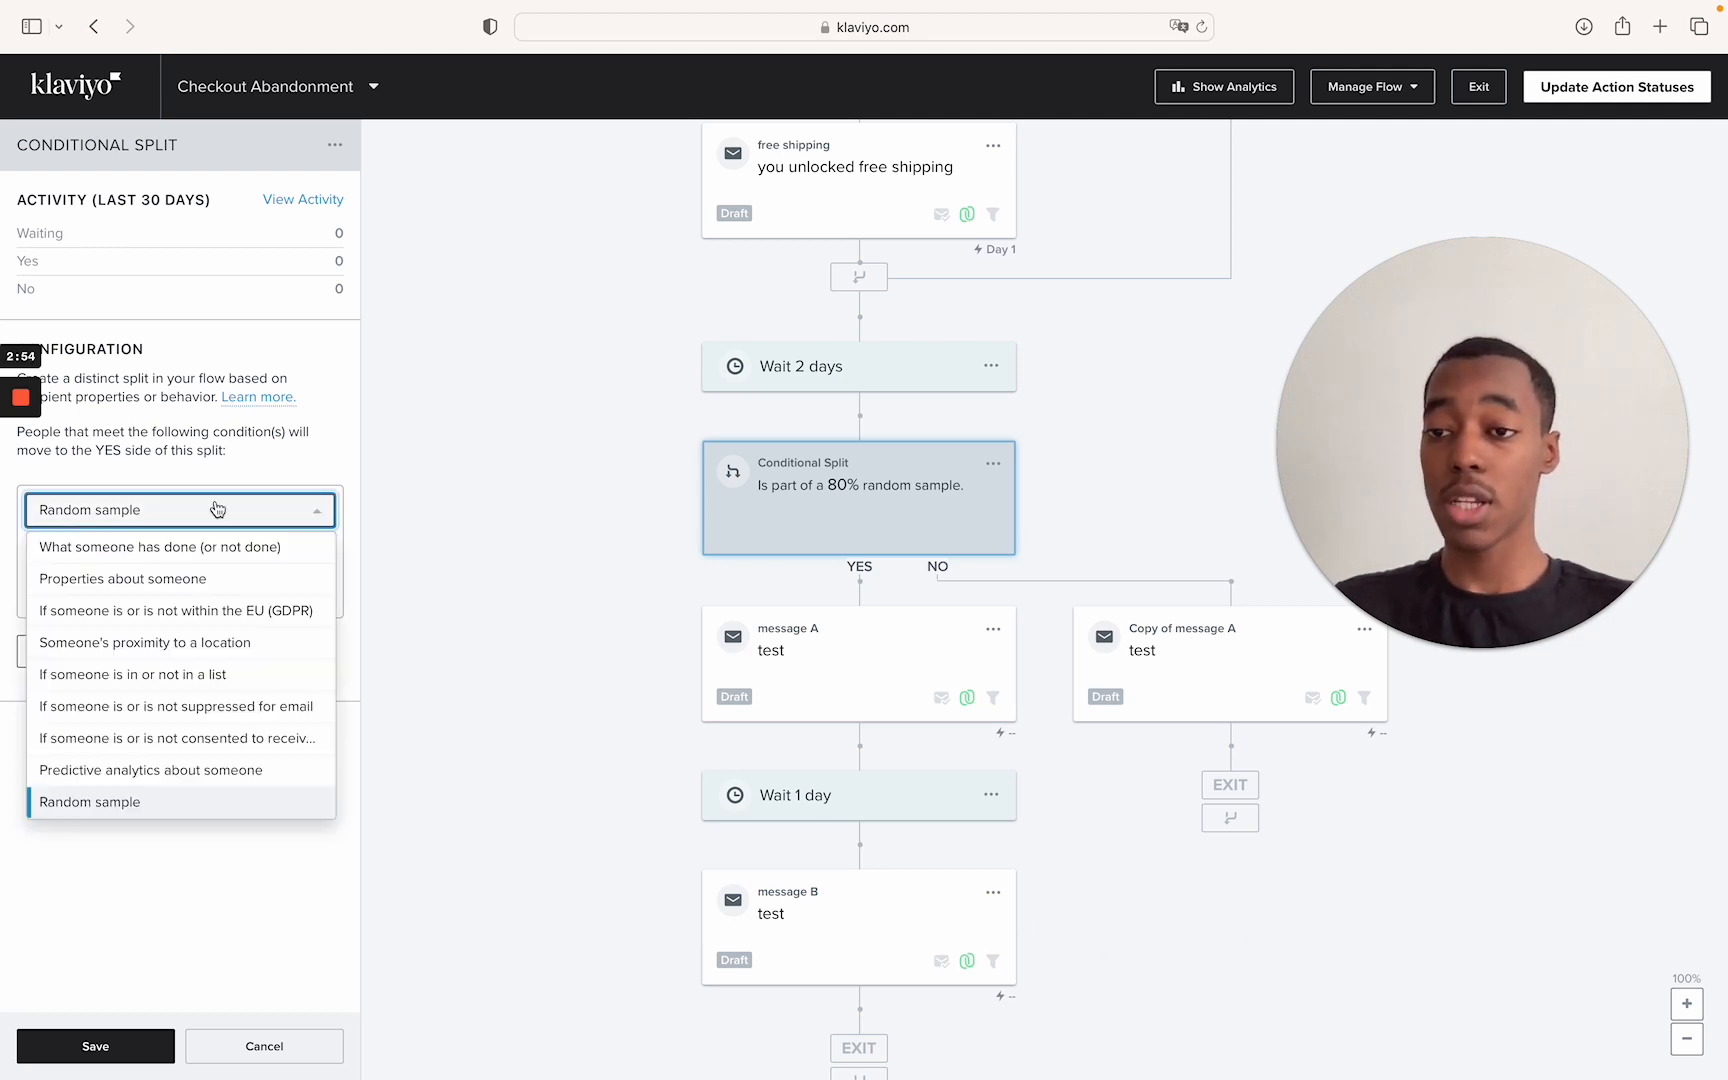
{"action": "left_click", "coordinate": [226, 558]}
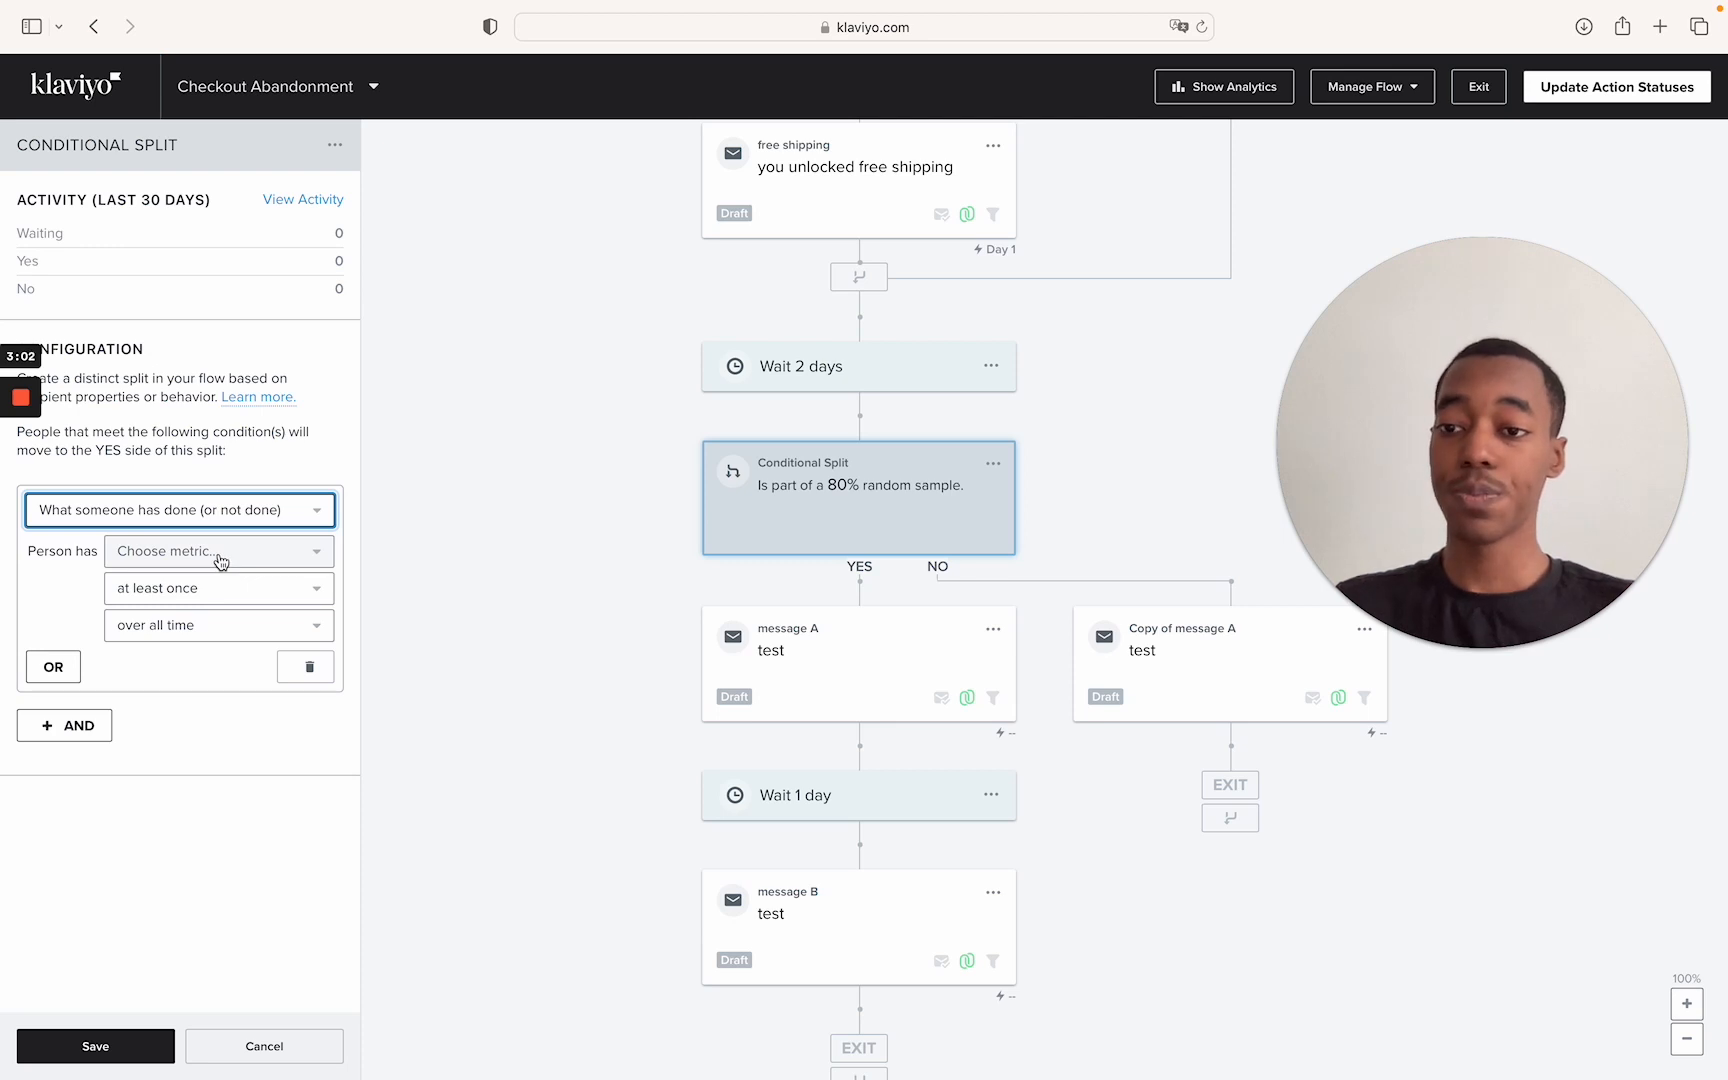
Look through the Klaviyo, API, Shopify and AfterShip metrics and set the conditional split's metric to Opened Email.
{"action": "left_click", "coordinate": [220, 553]}
{"action": "scroll", "coordinate": [244, 828], "scroll_direction": "down", "scroll_amount": 1}
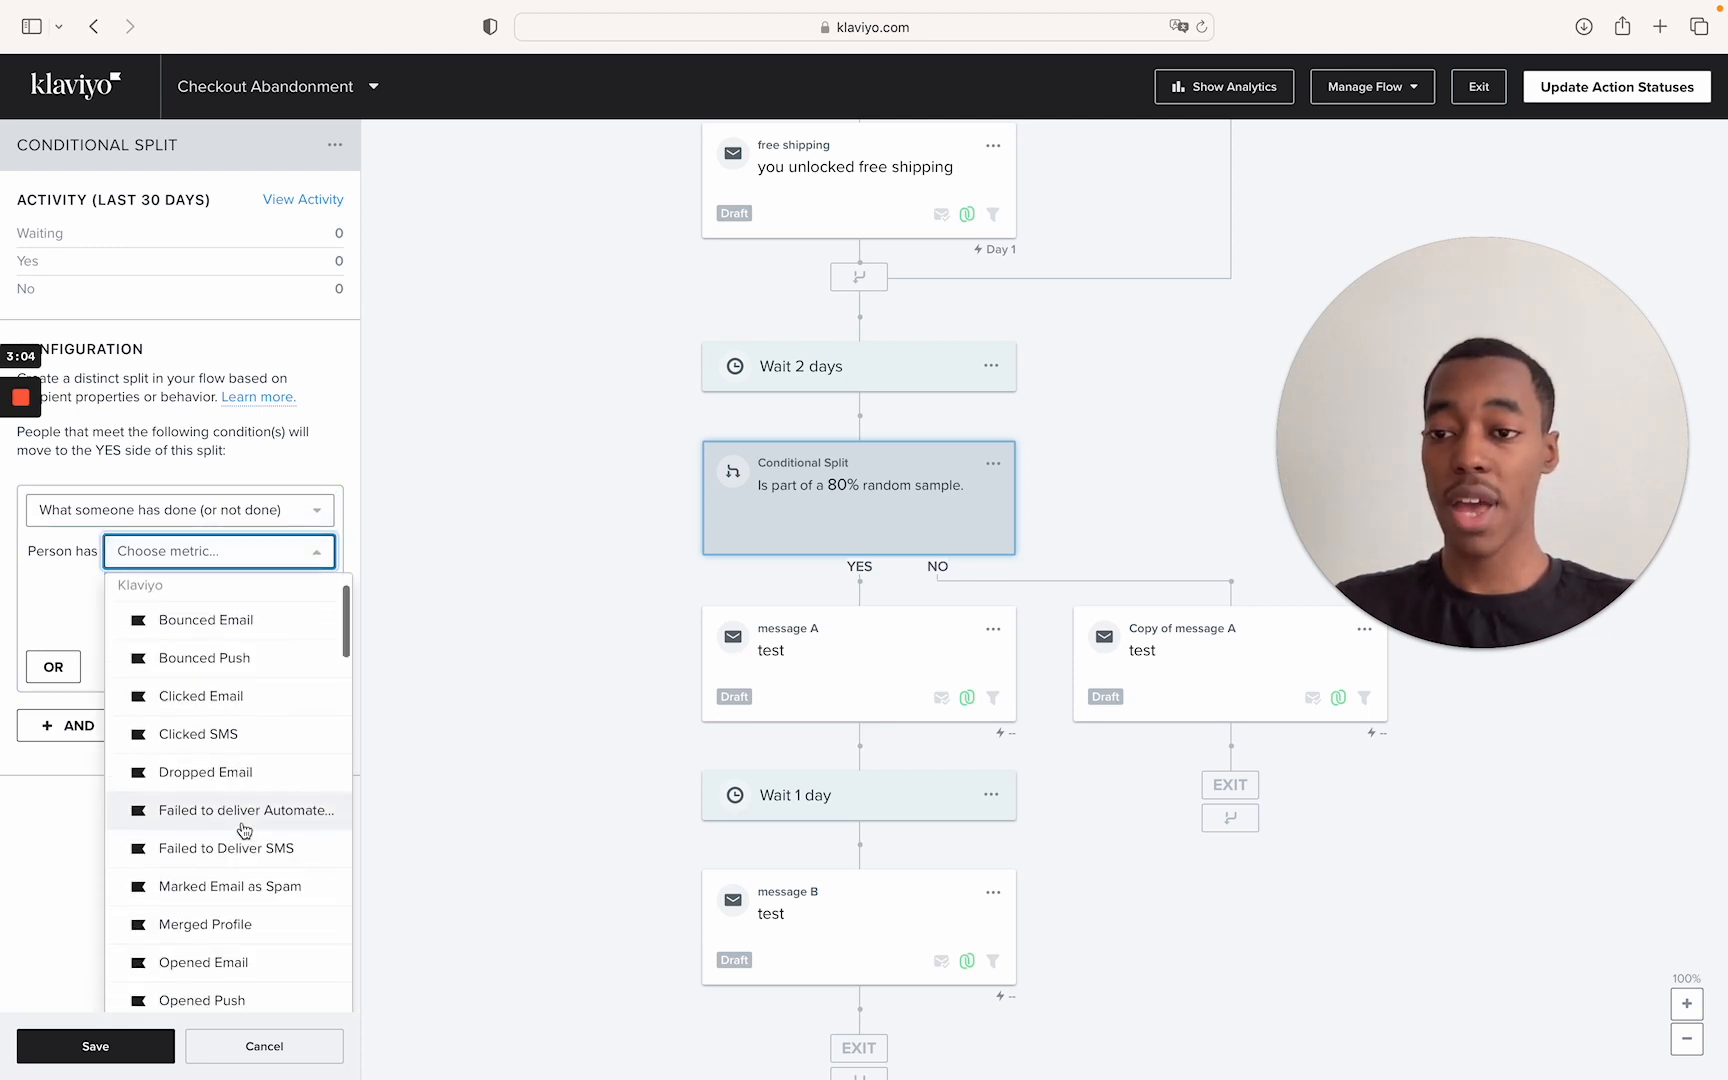
{"action": "scroll", "coordinate": [244, 828], "scroll_direction": "down", "scroll_amount": 10}
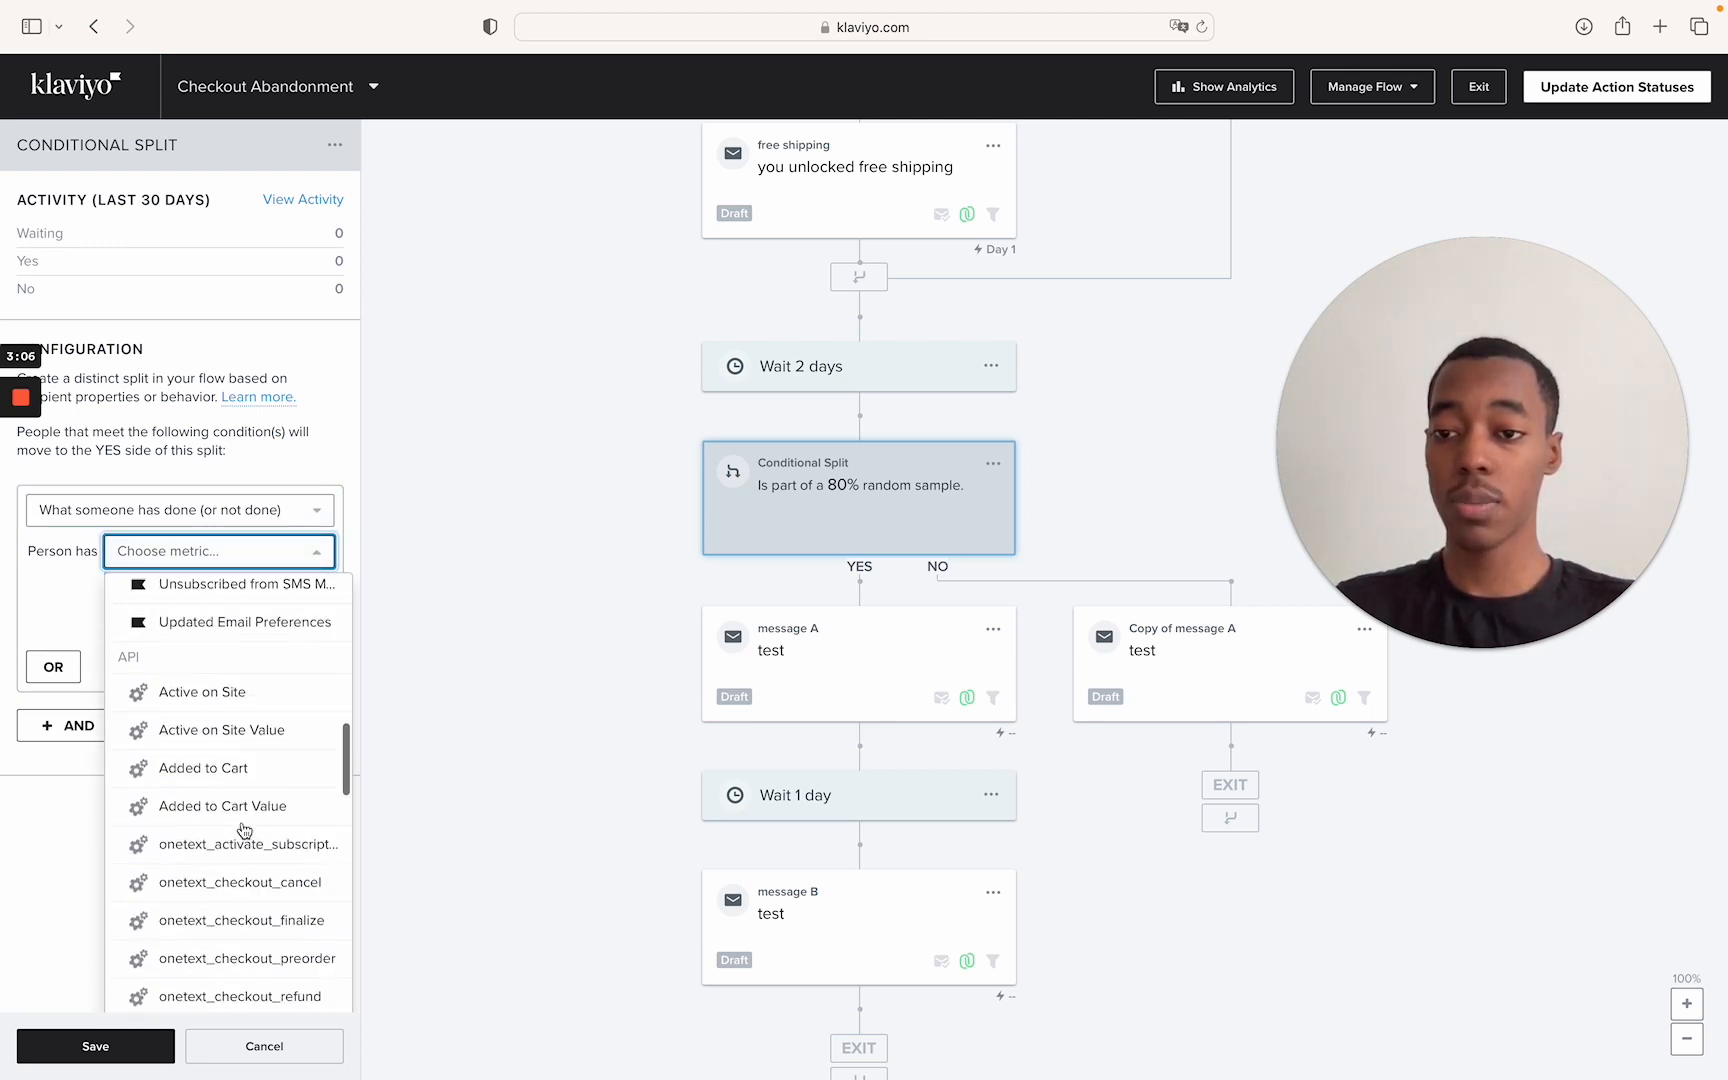
{"action": "scroll", "coordinate": [244, 828], "scroll_direction": "down", "scroll_amount": 10}
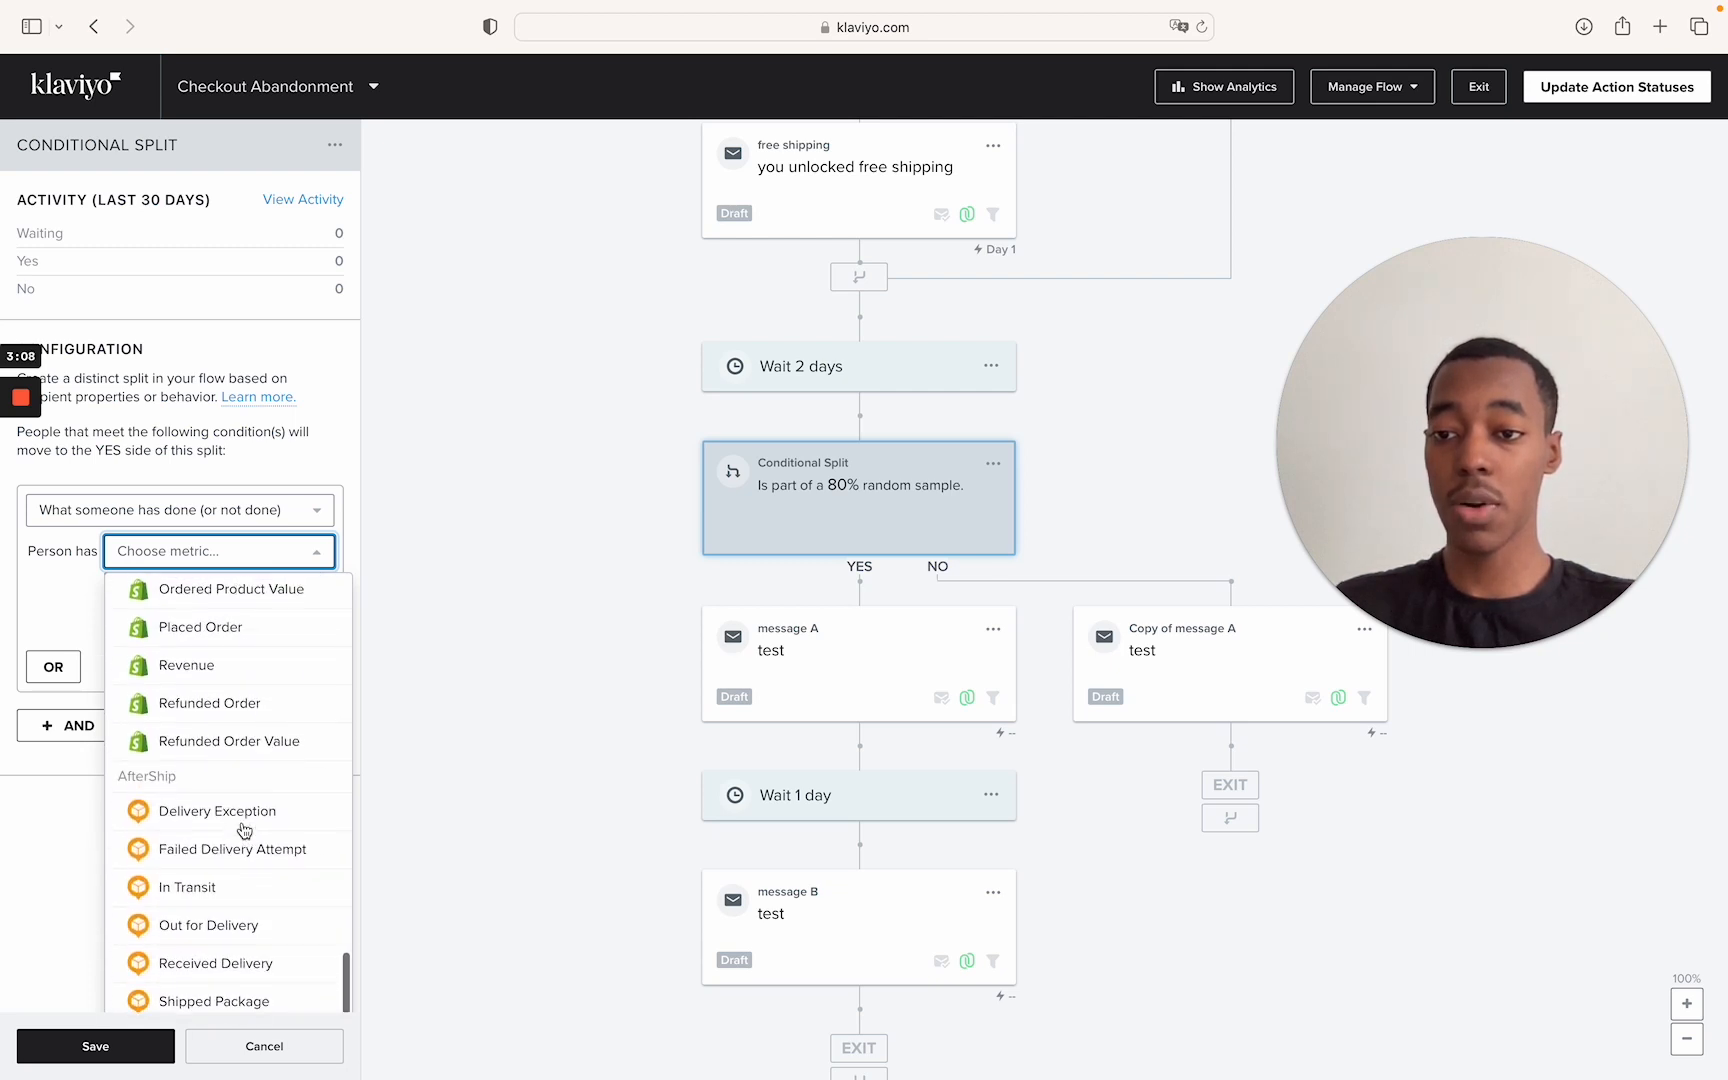
{"action": "scroll", "coordinate": [244, 828], "scroll_direction": "up", "scroll_amount": 3}
{"action": "scroll", "coordinate": [240, 825], "scroll_direction": "down", "scroll_amount": 1}
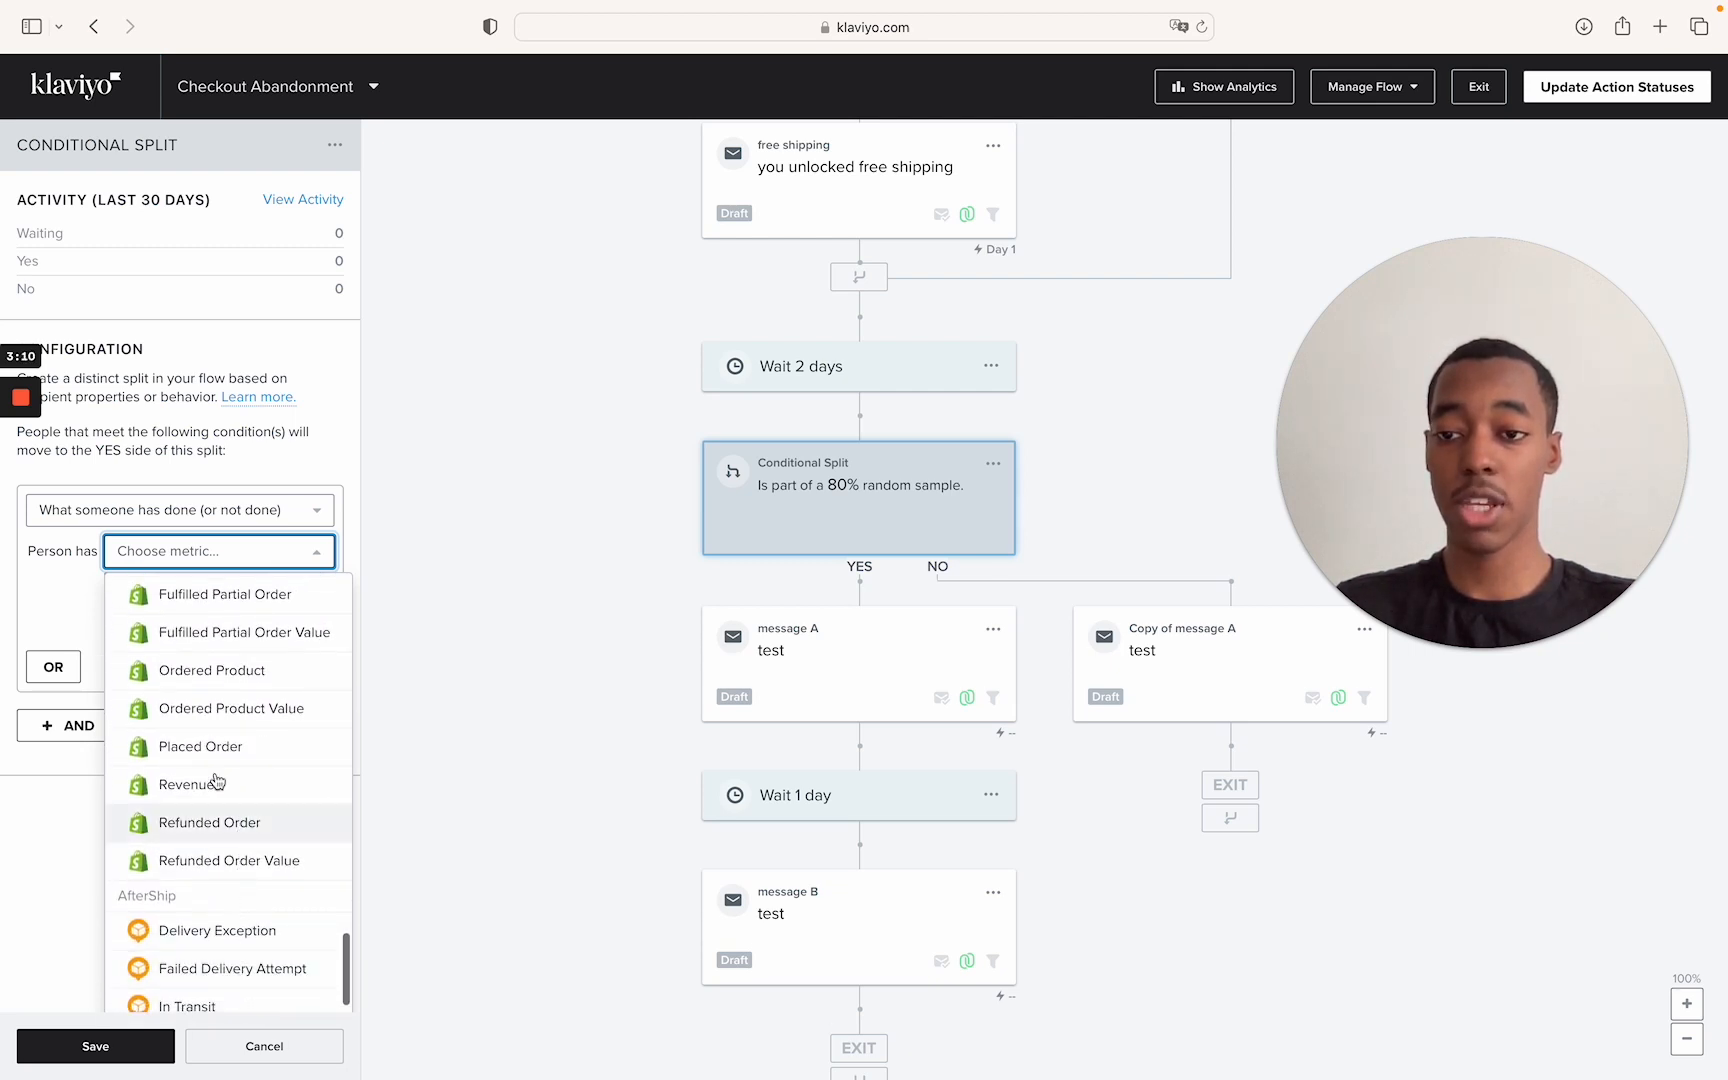
{"action": "scroll", "coordinate": [205, 687], "scroll_direction": "up", "scroll_amount": 8}
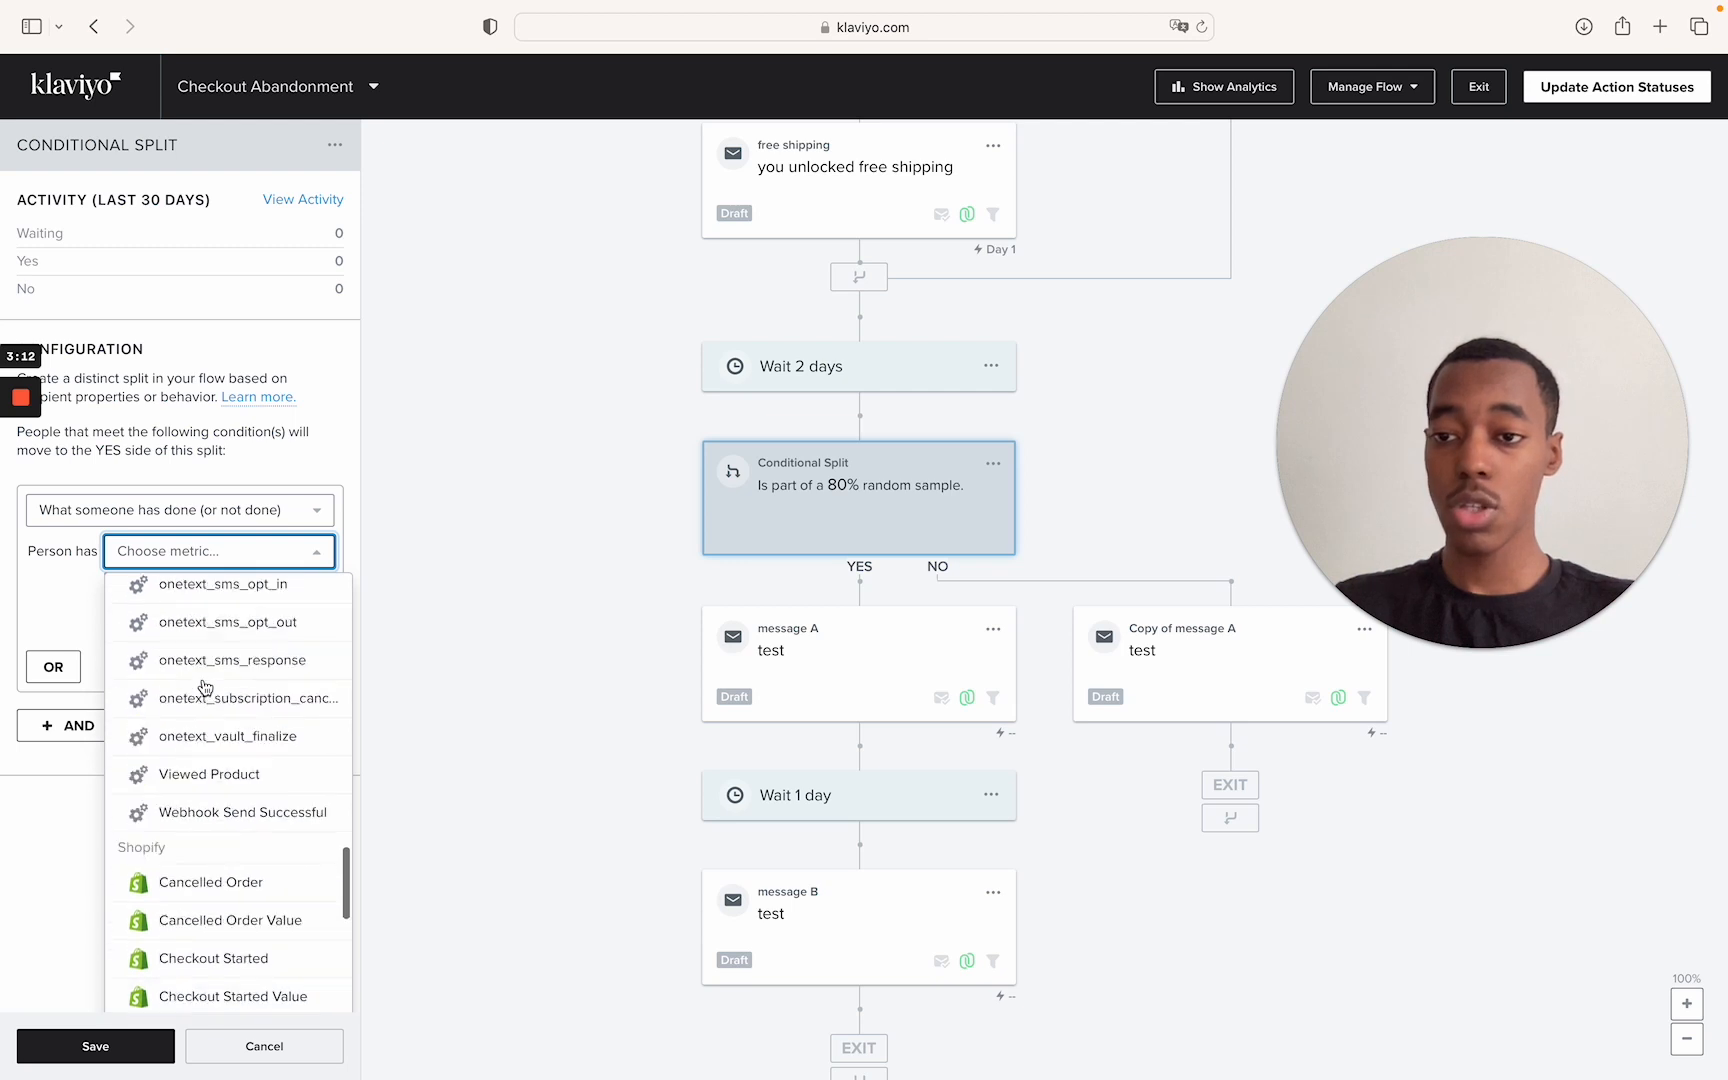
{"action": "scroll", "coordinate": [205, 687], "scroll_direction": "up", "scroll_amount": 4}
{"action": "scroll", "coordinate": [205, 687], "scroll_direction": "down", "scroll_amount": 7}
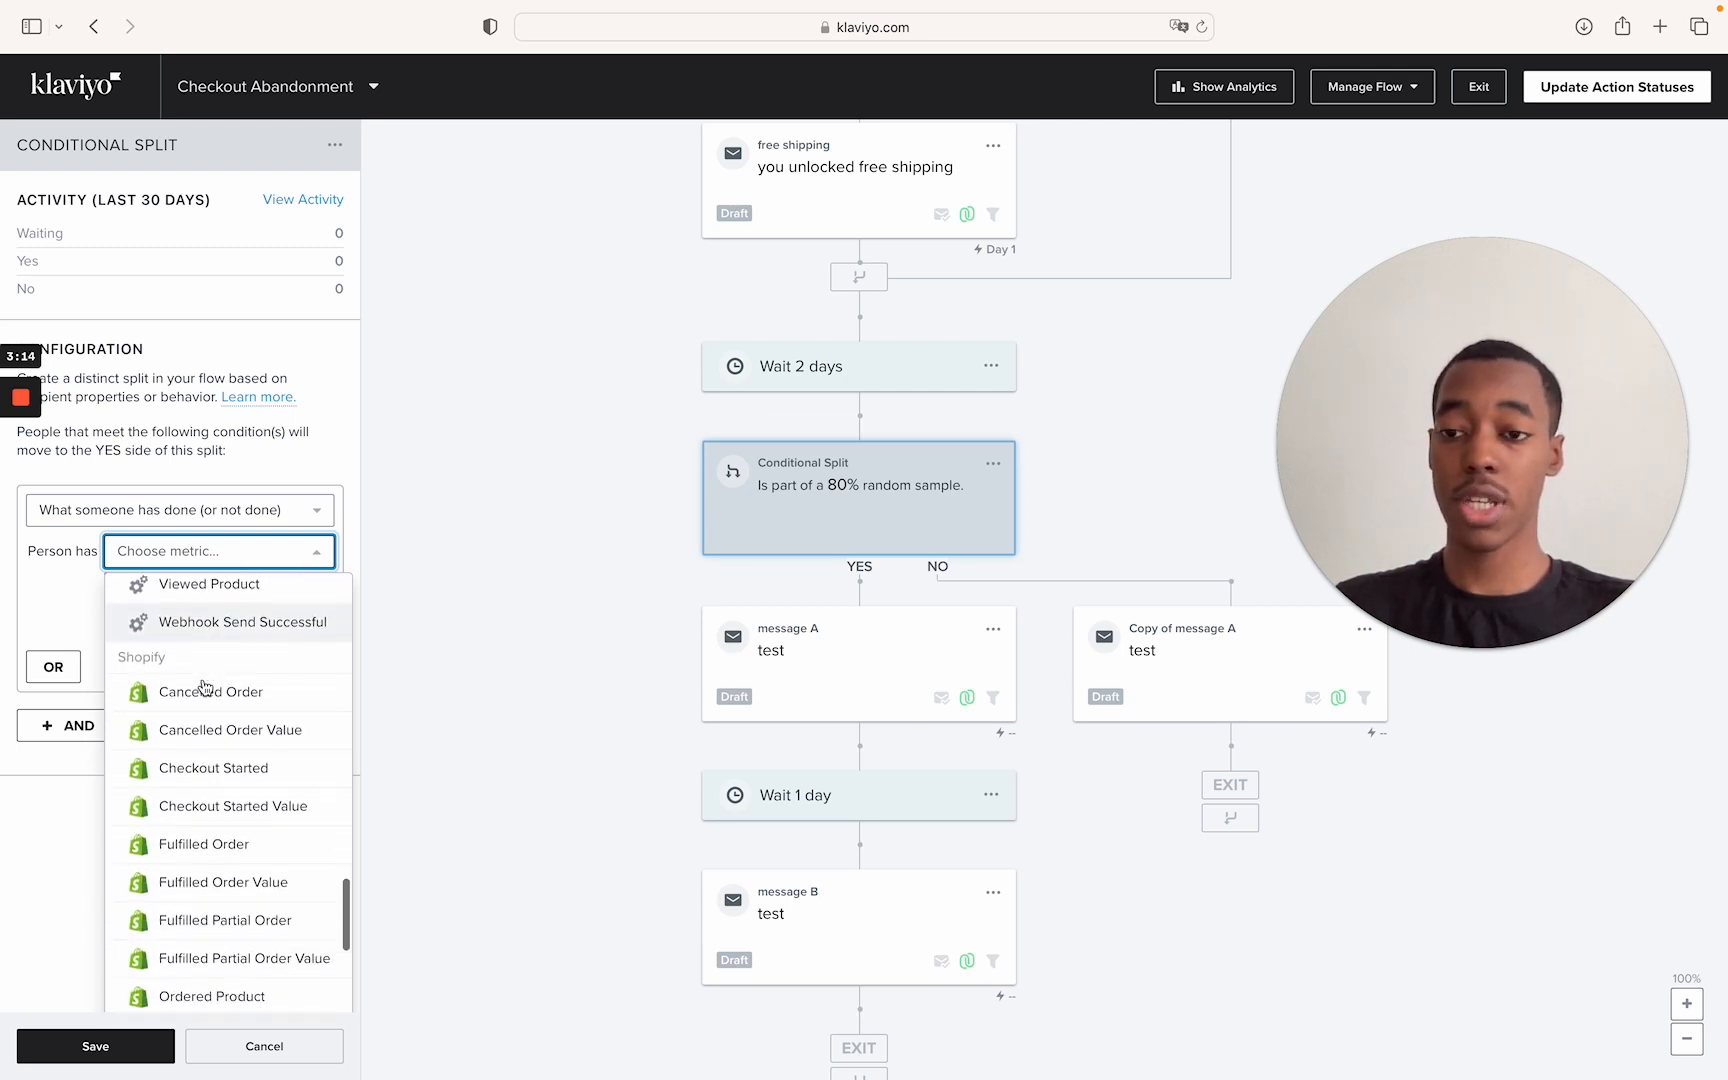
{"action": "scroll", "coordinate": [205, 687], "scroll_direction": "down", "scroll_amount": 2}
{"action": "scroll", "coordinate": [205, 687], "scroll_direction": "up", "scroll_amount": 6}
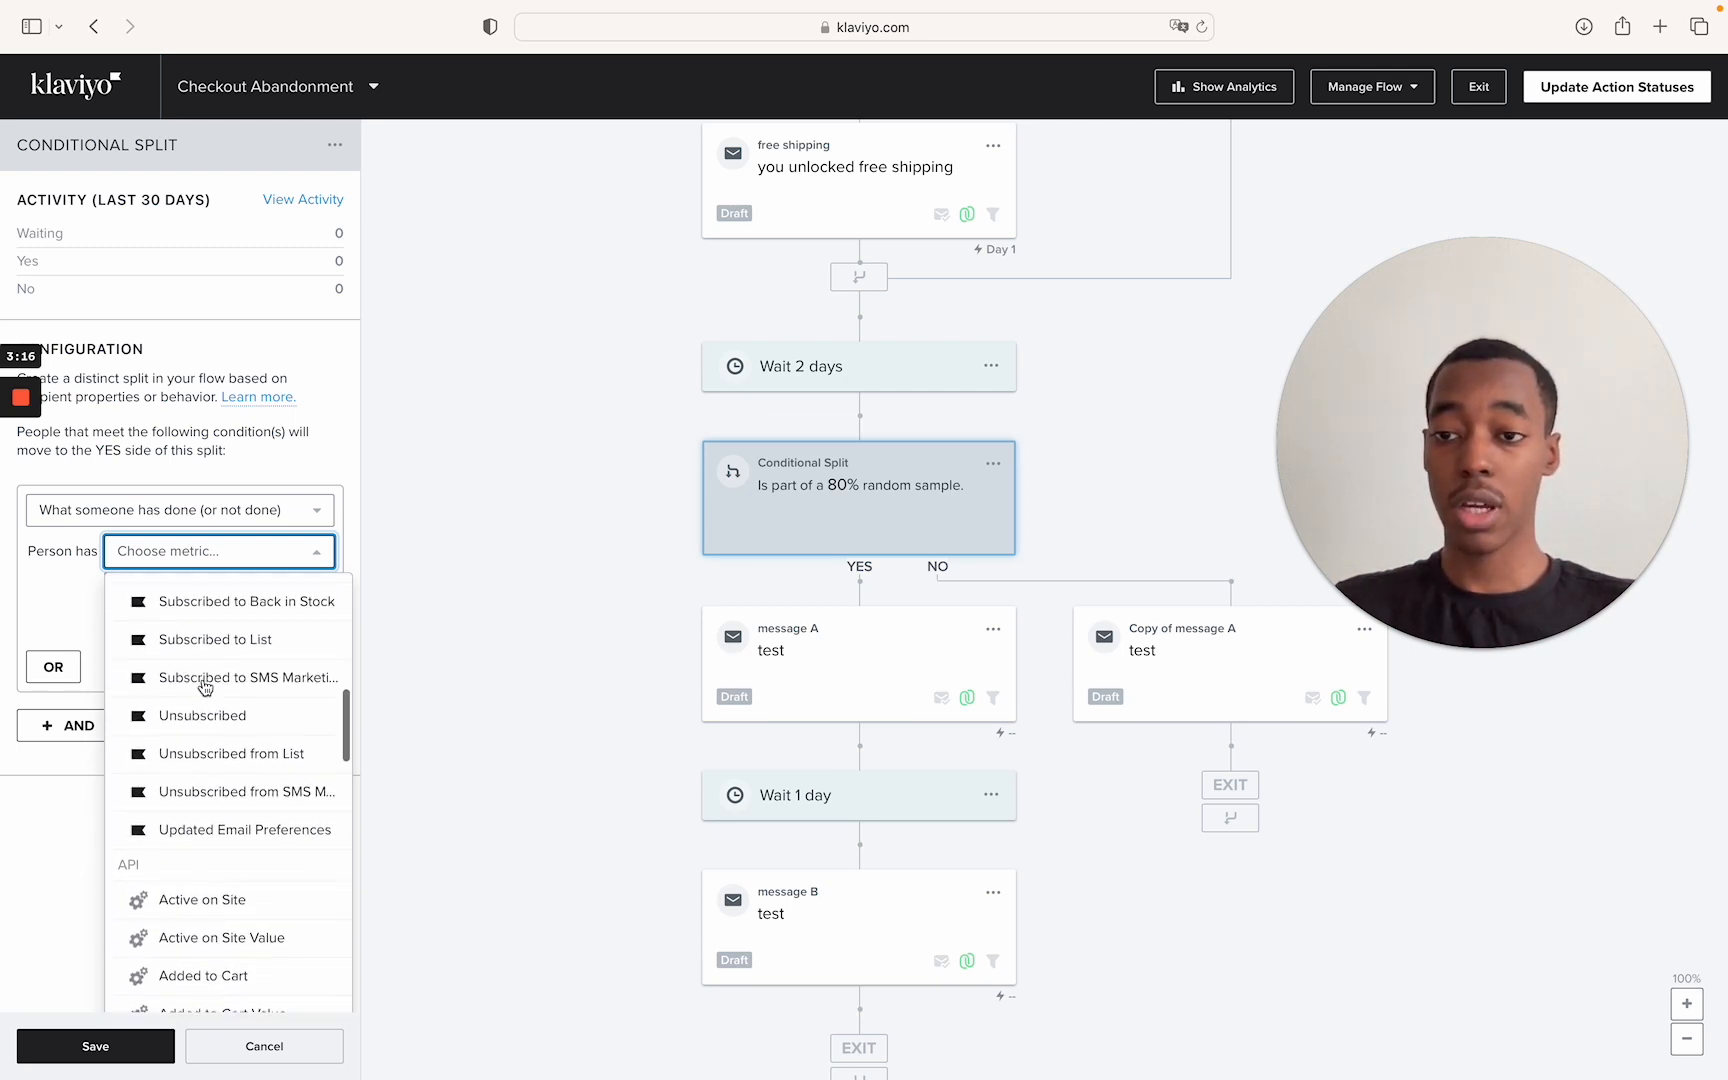
{"action": "scroll", "coordinate": [205, 687], "scroll_direction": "up", "scroll_amount": 4}
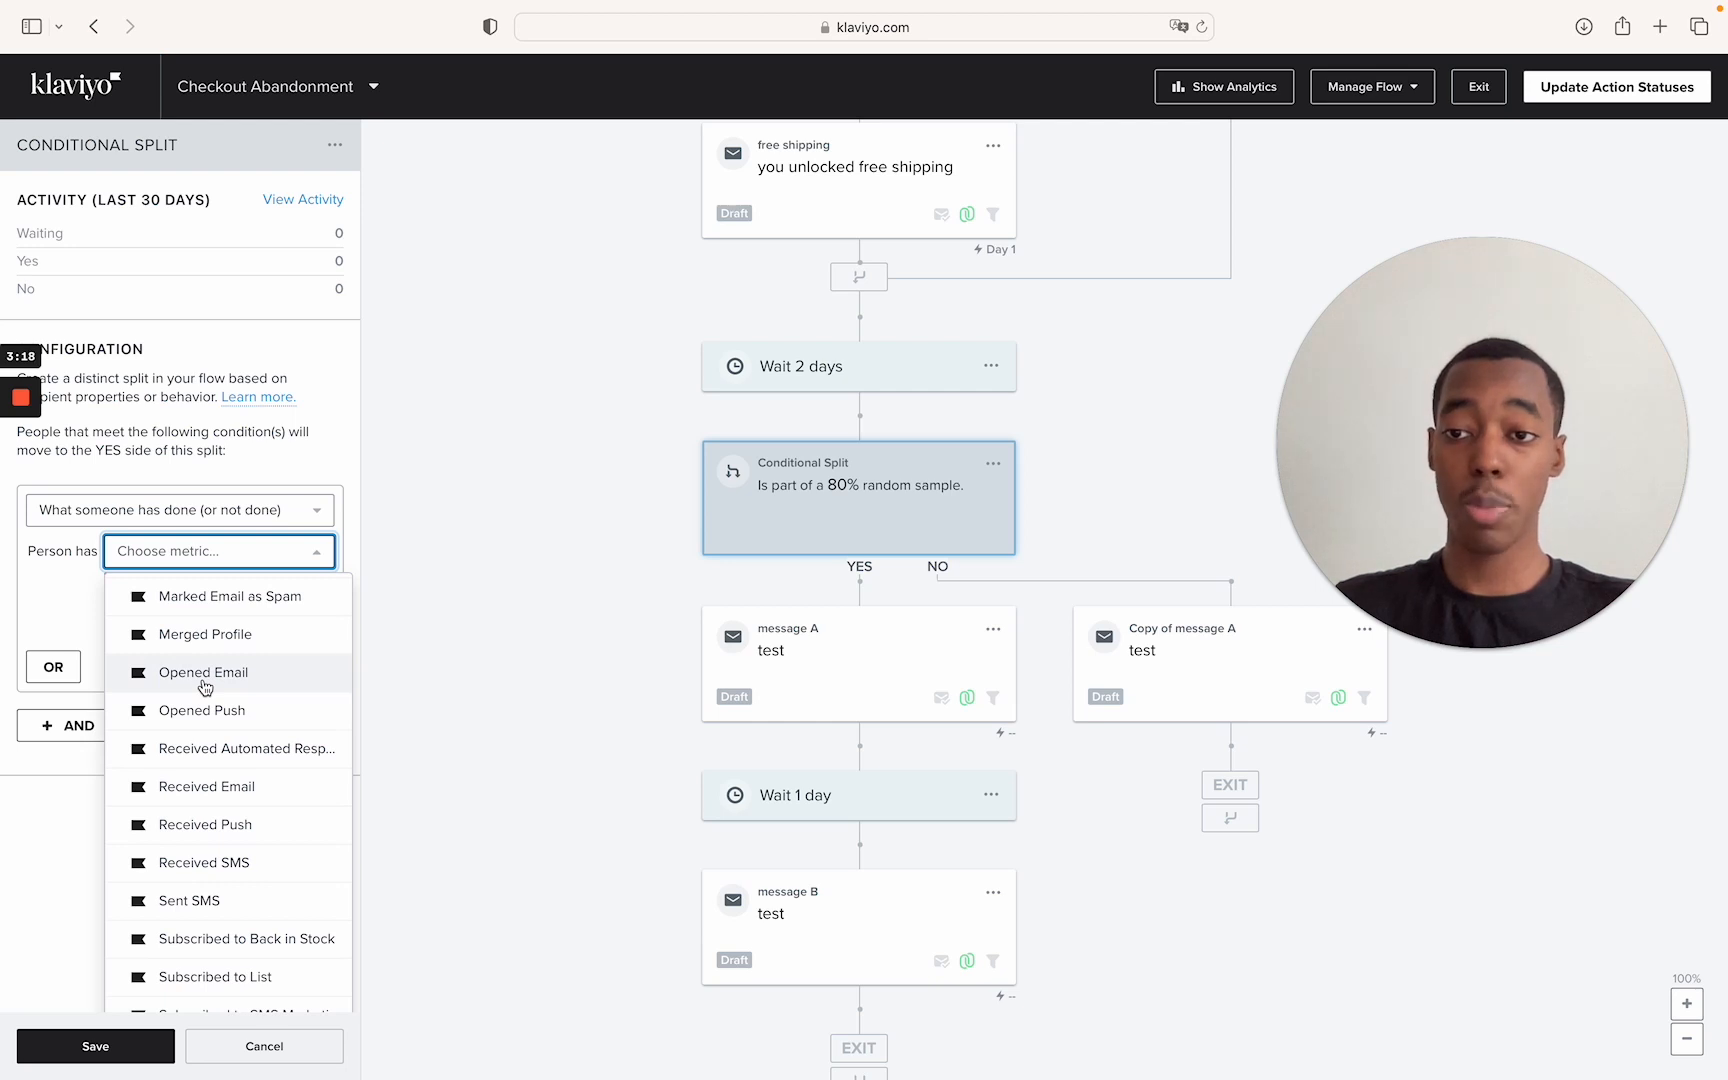
{"action": "left_click", "coordinate": [205, 685]}
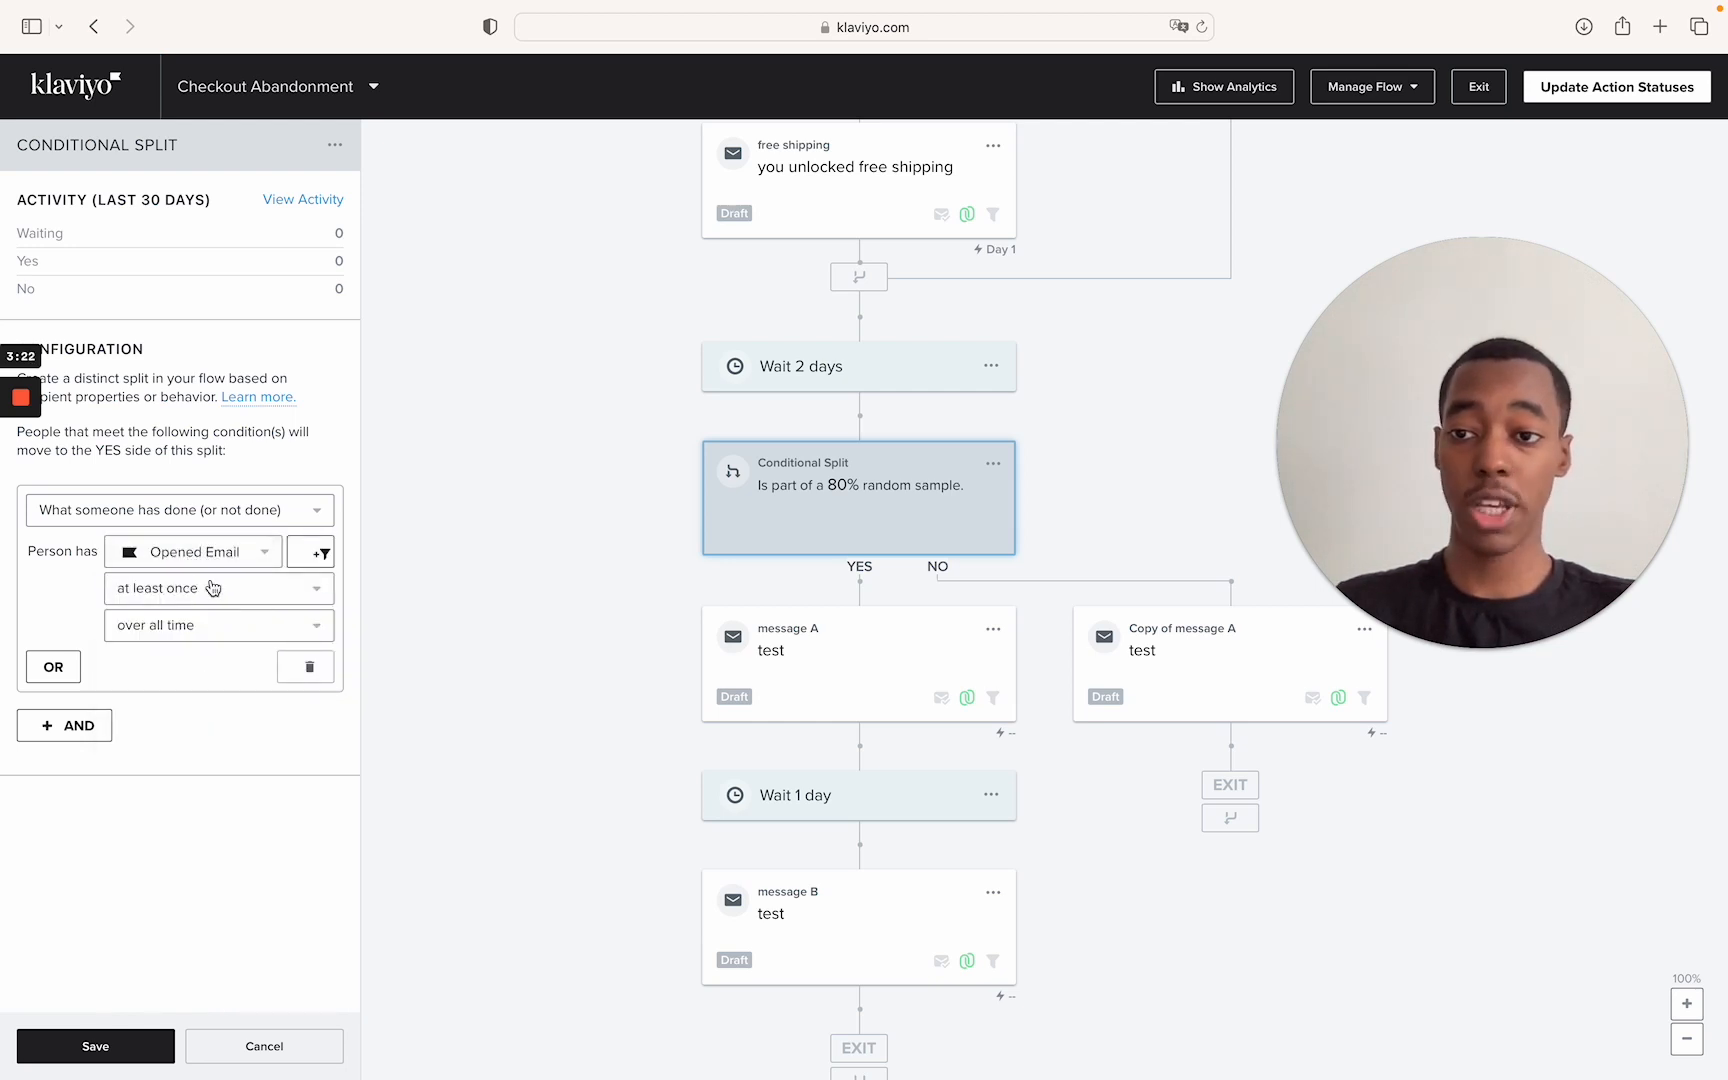
Set the Opened Email condition's frequency to "is greater than" 3.
{"action": "left_click", "coordinate": [213, 587]}
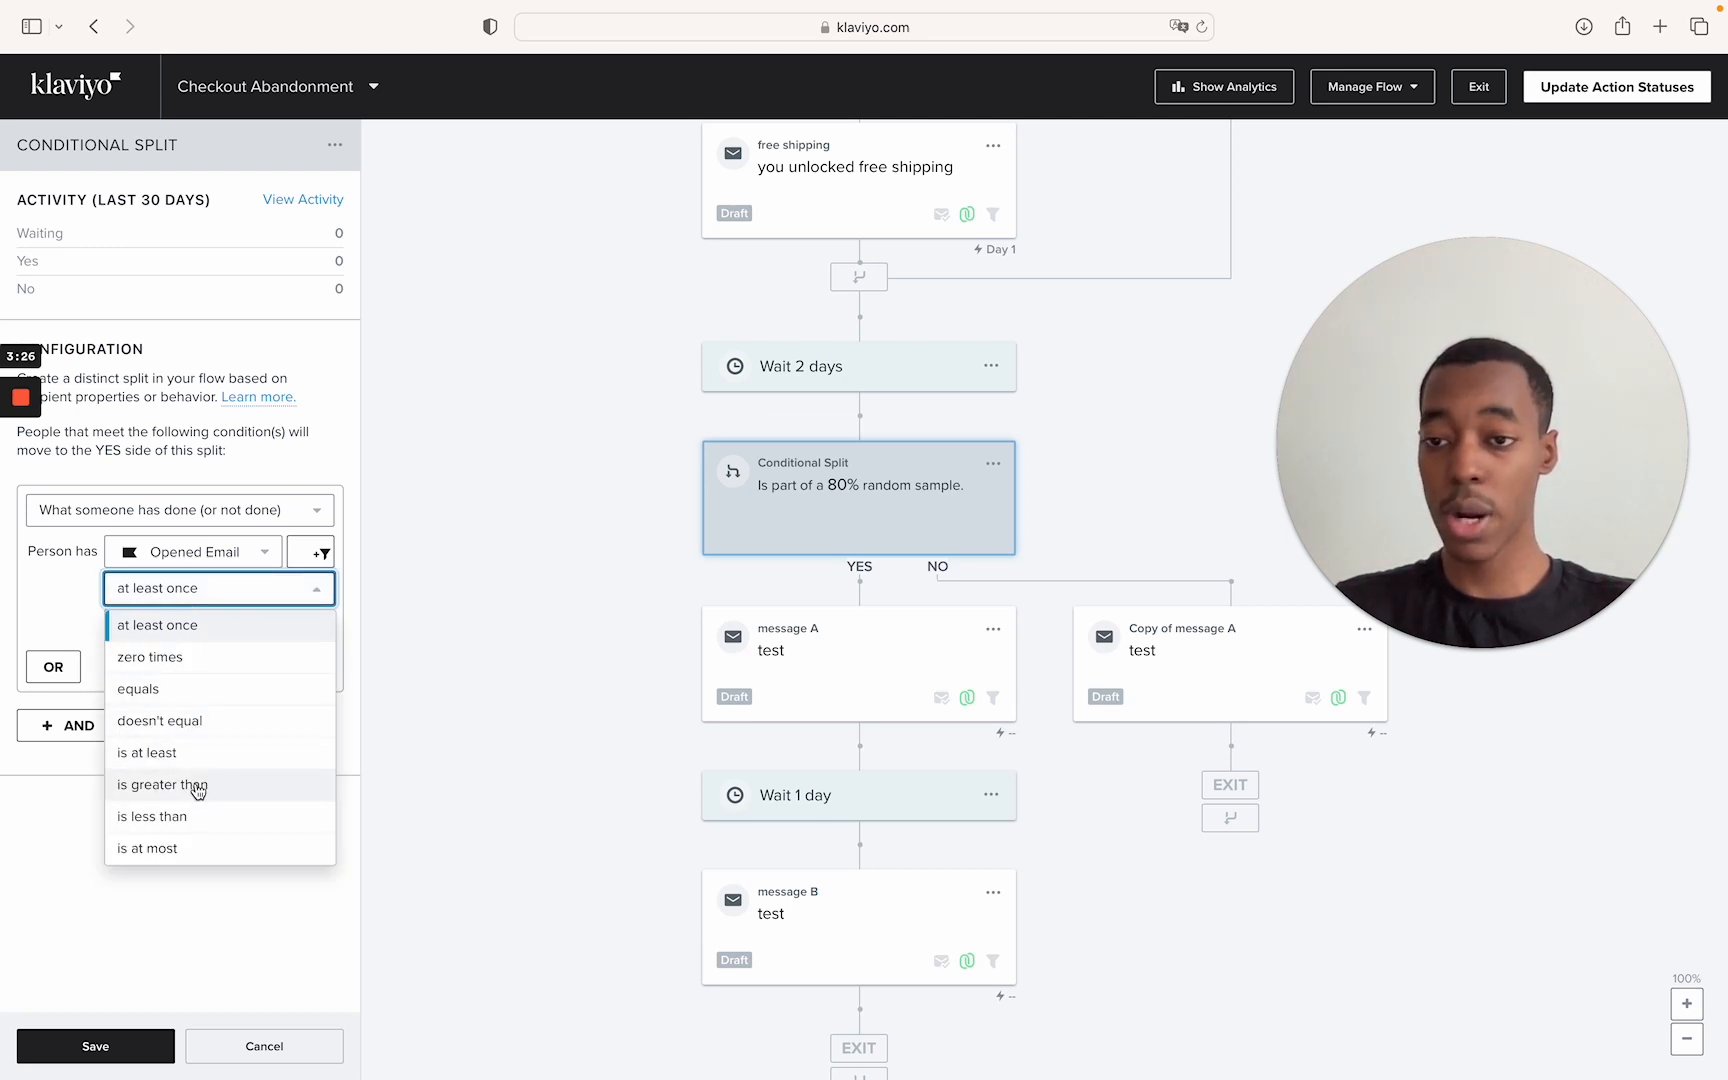
{"action": "left_click", "coordinate": [197, 787]}
{"action": "left_click", "coordinate": [285, 591]}
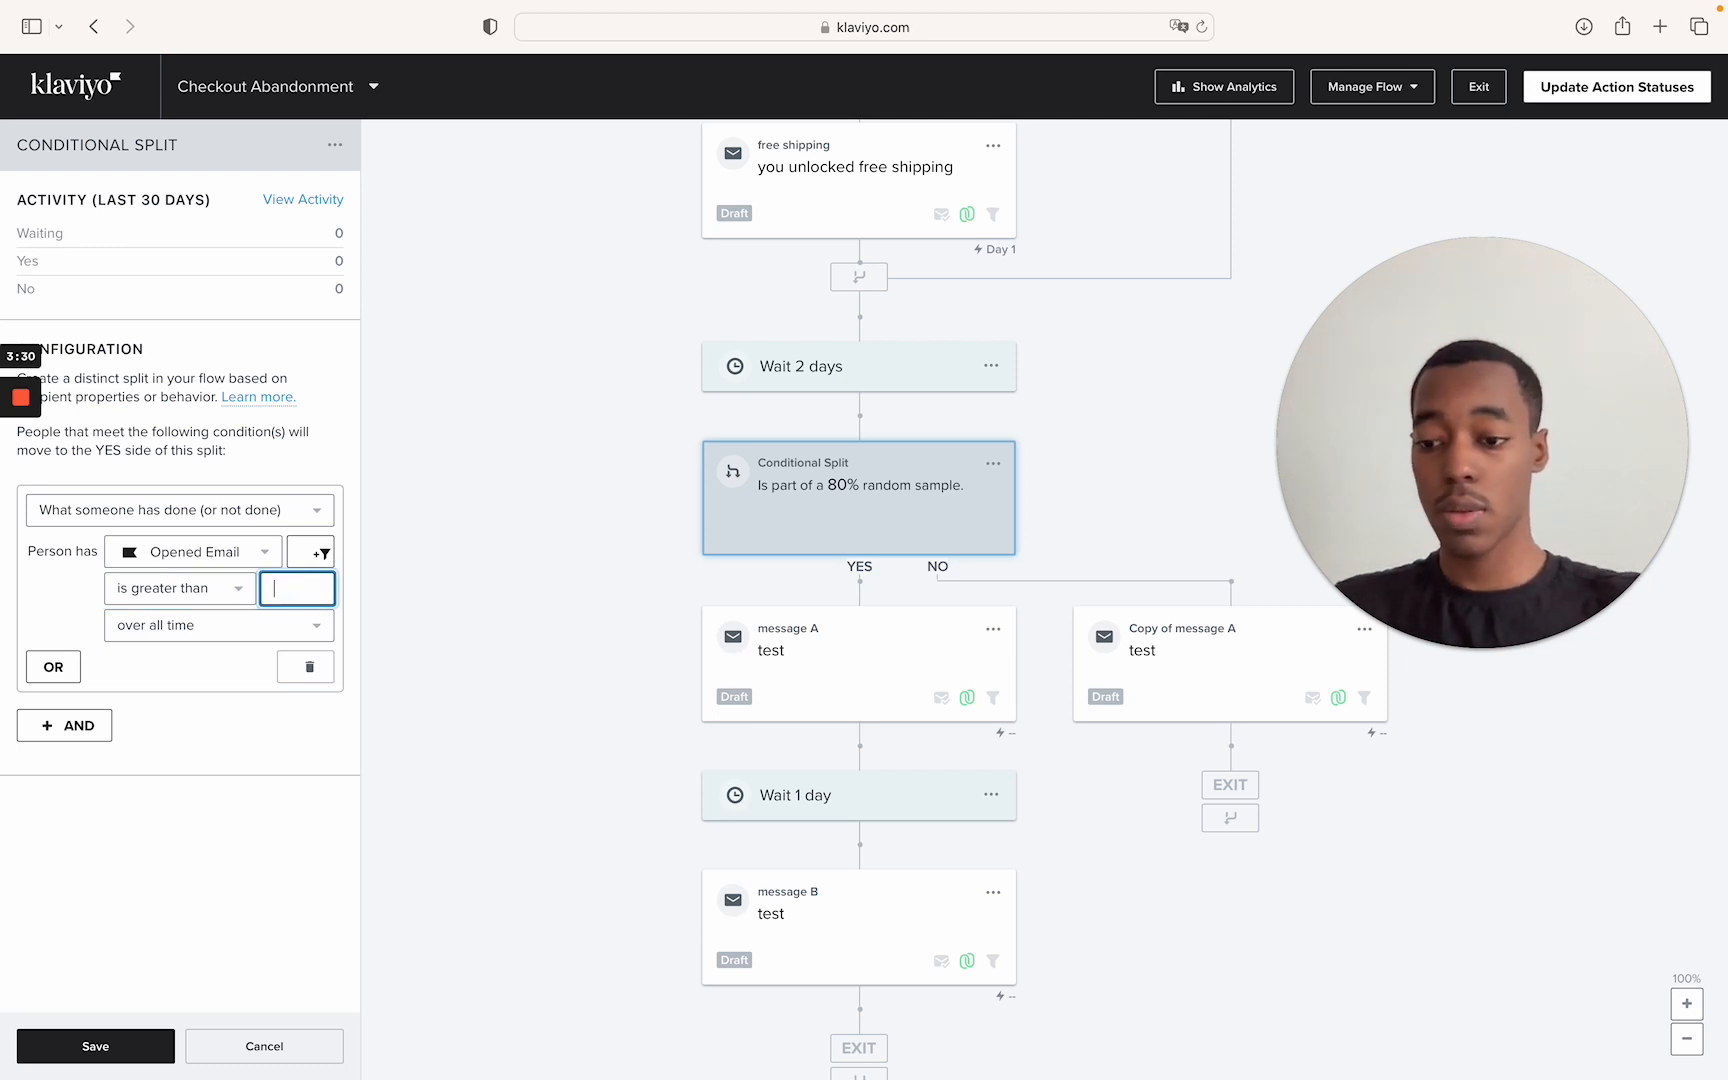
Limit the Opened Email condition to "in the last" 7 days and save the conditional split.
{"action": "left_click", "coordinate": [210, 633]}
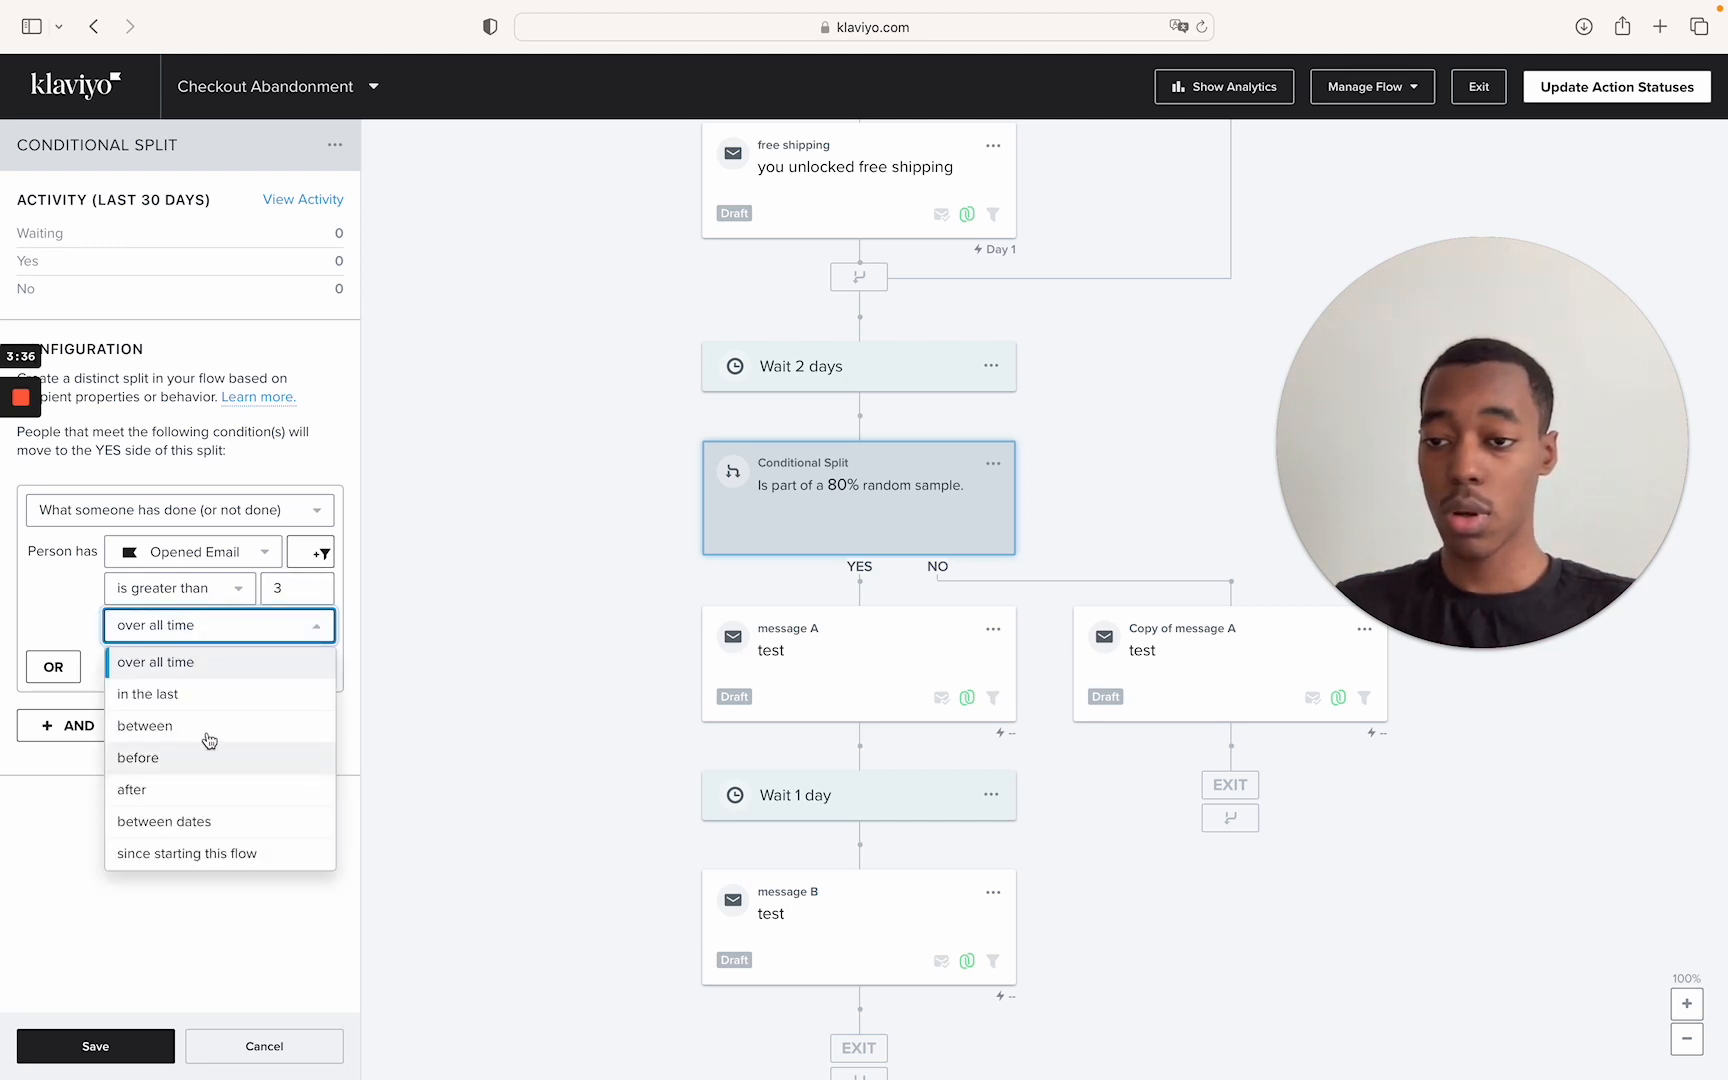
{"action": "left_click", "coordinate": [216, 694]}
{"action": "double_click", "coordinate": [175, 673]}
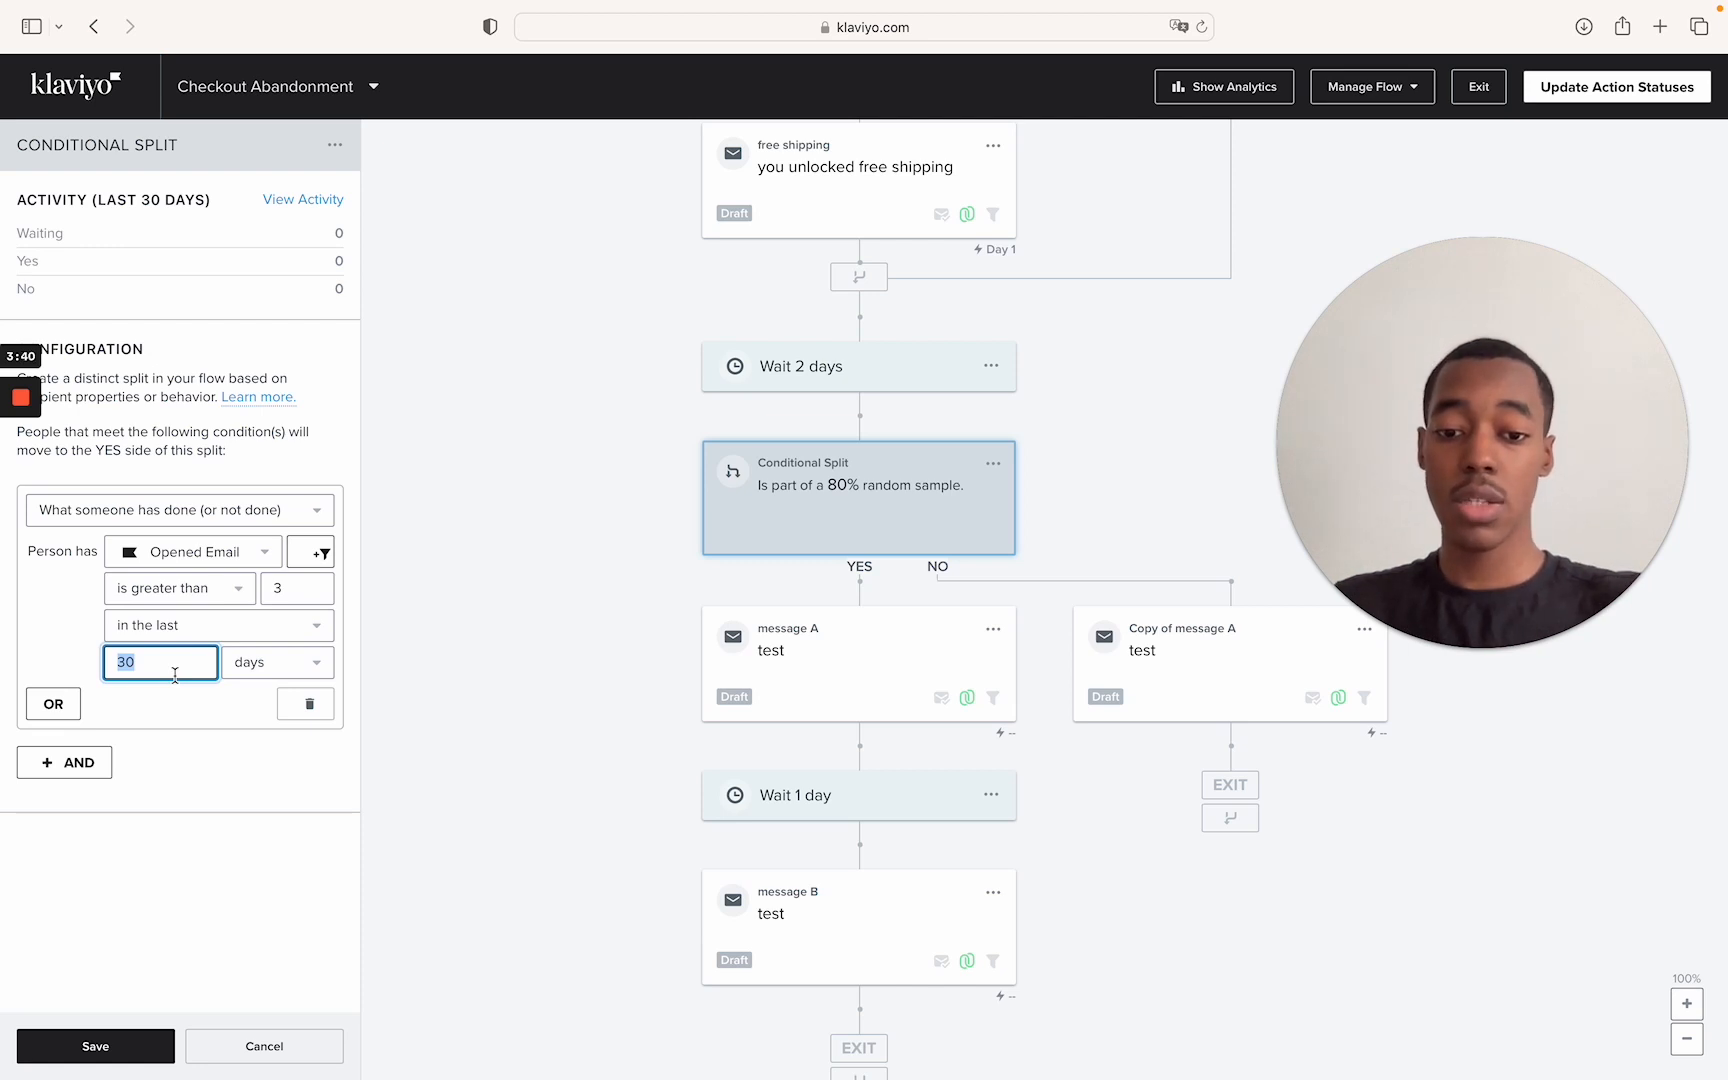
{"action": "type", "text": "7"}
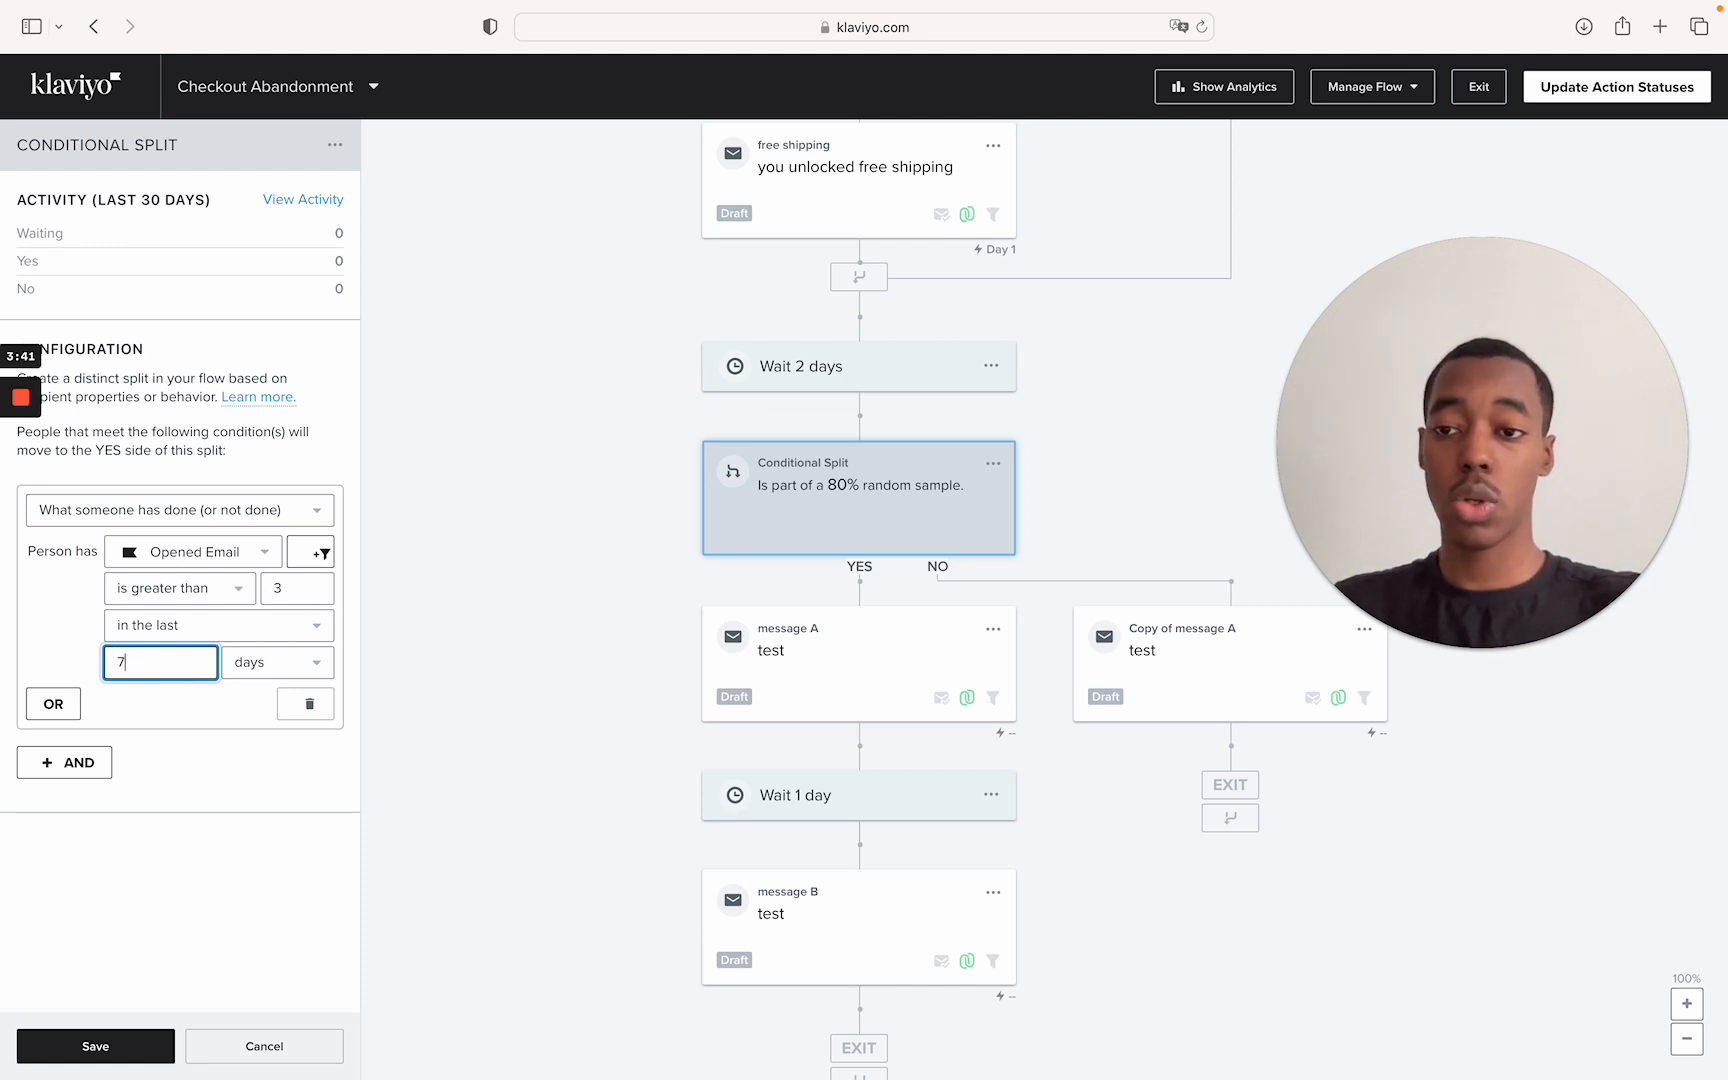
{"action": "left_click", "coordinate": [123, 1043]}
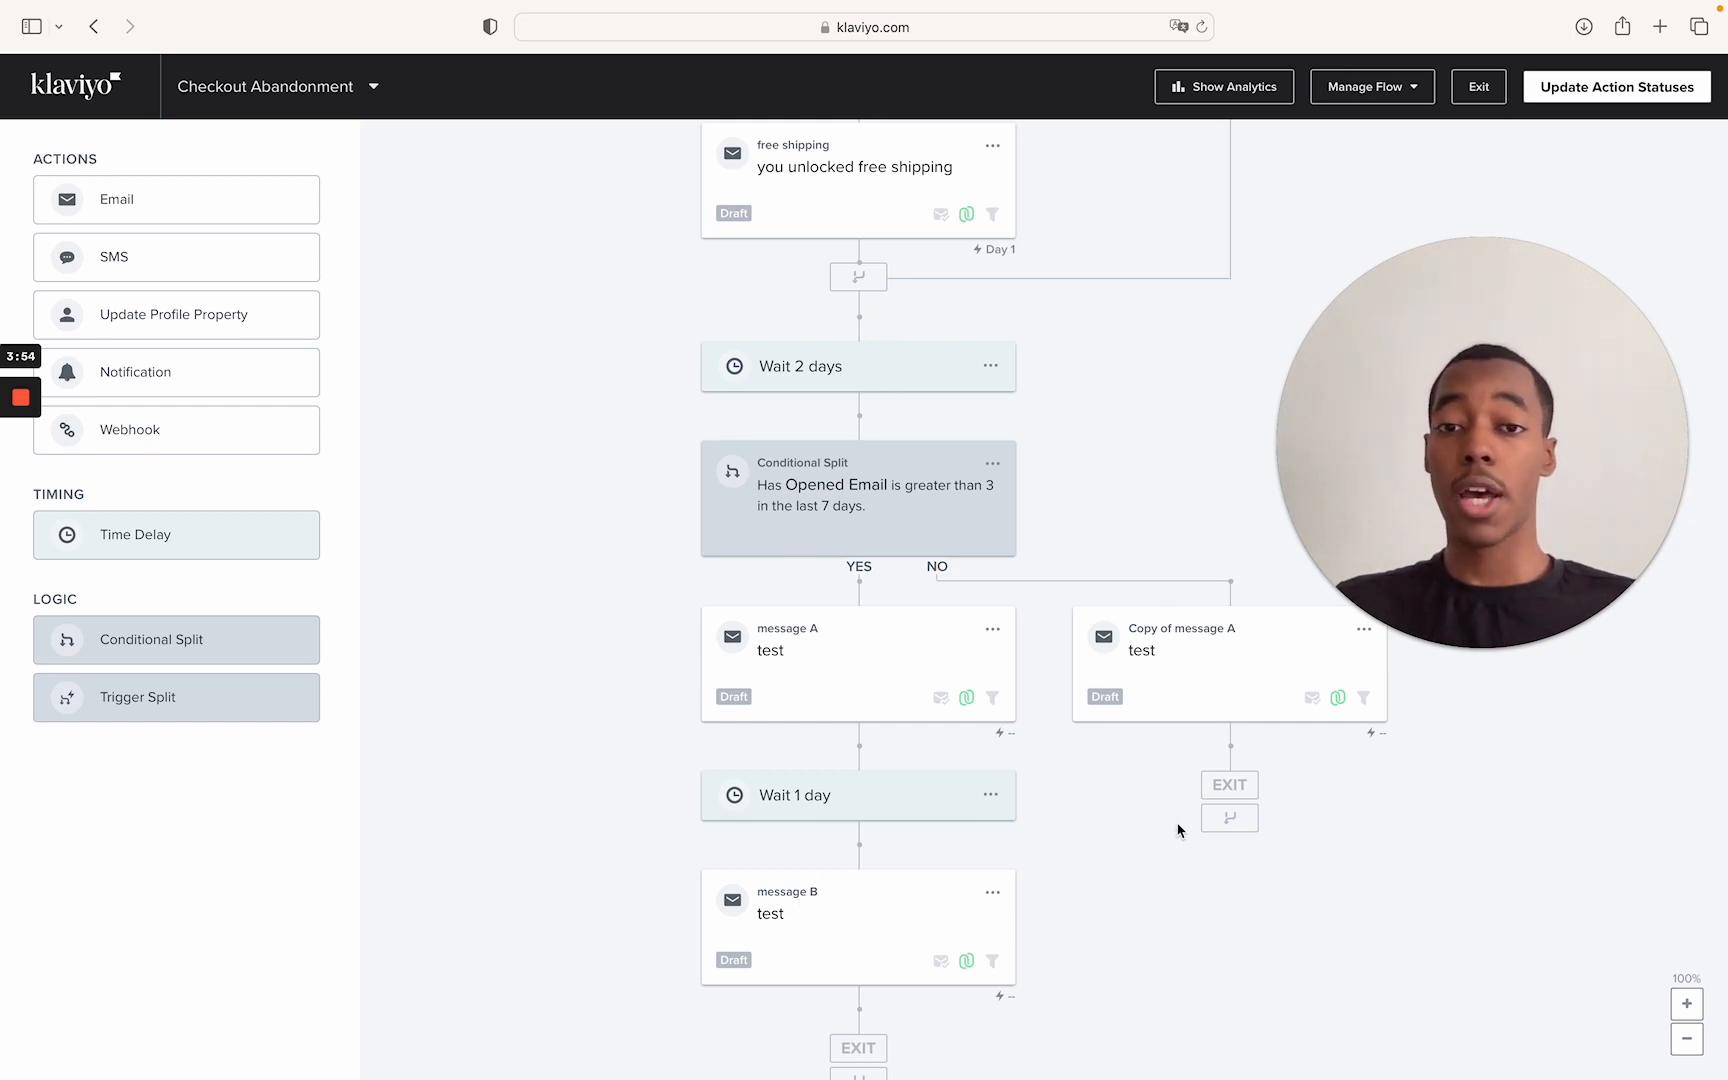
Reopen the settings of the conditional split below the two-day wait.
{"action": "left_click", "coordinate": [929, 494]}
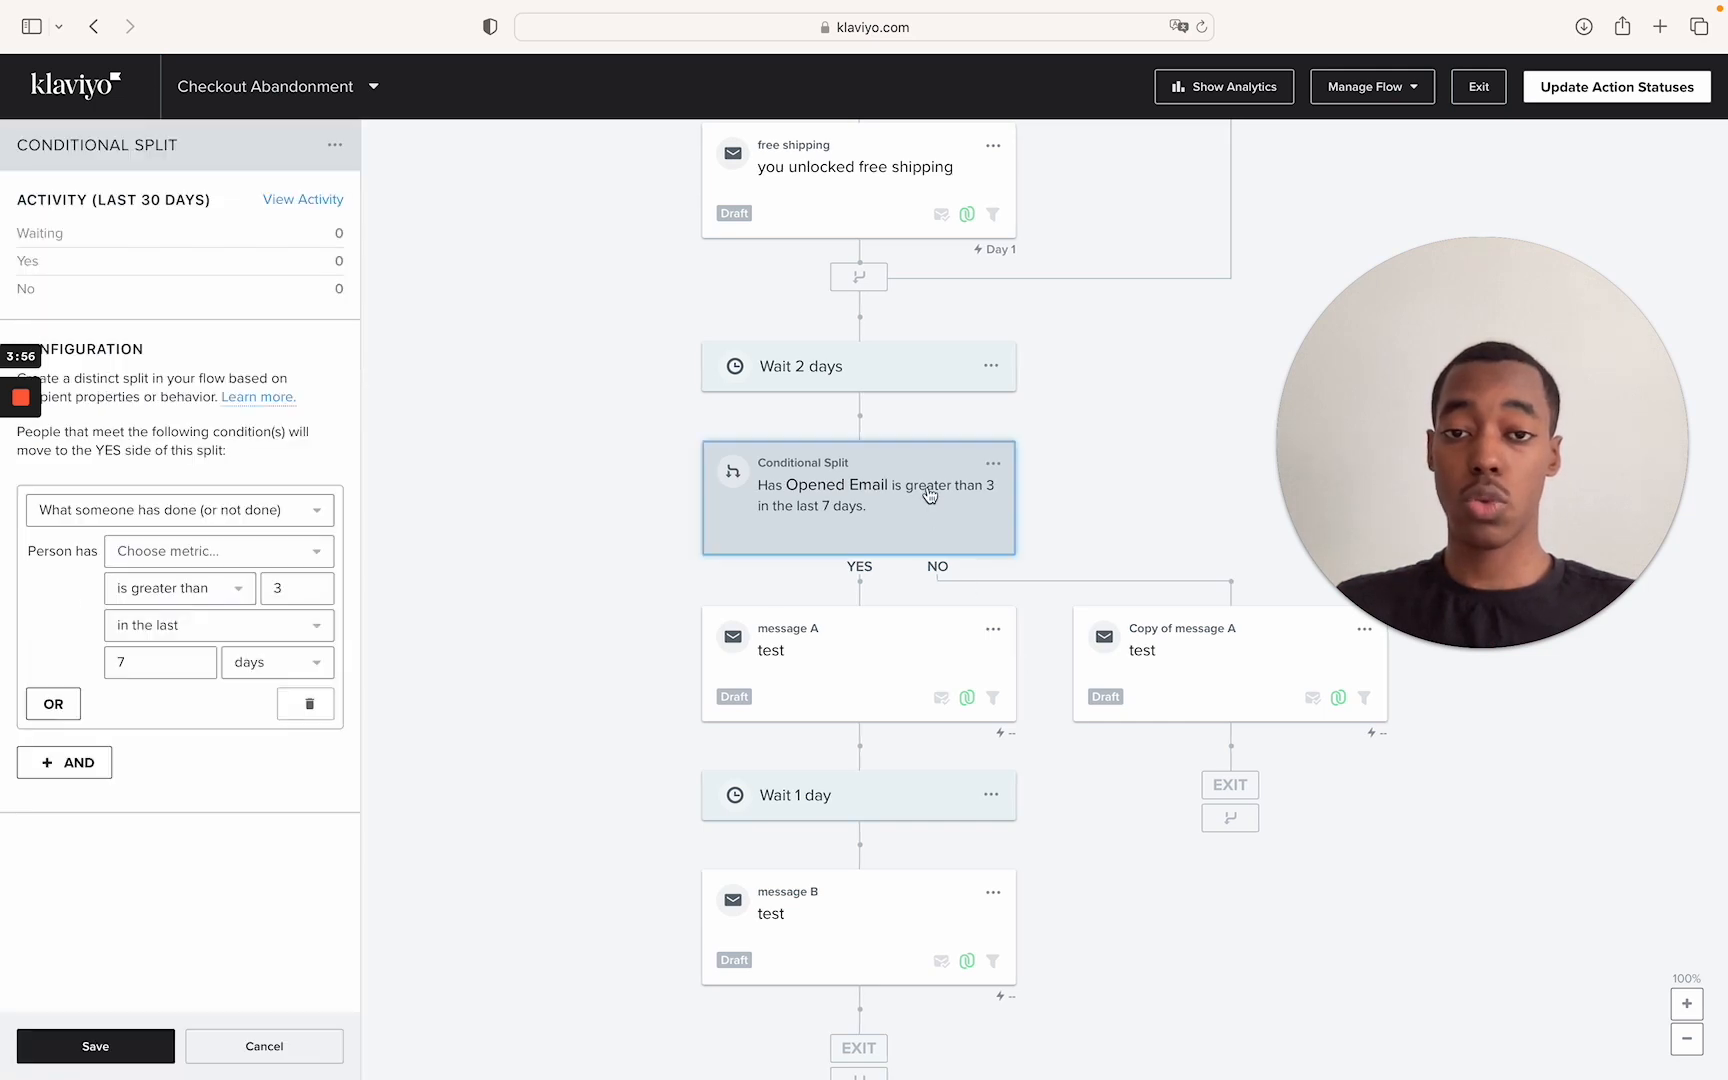